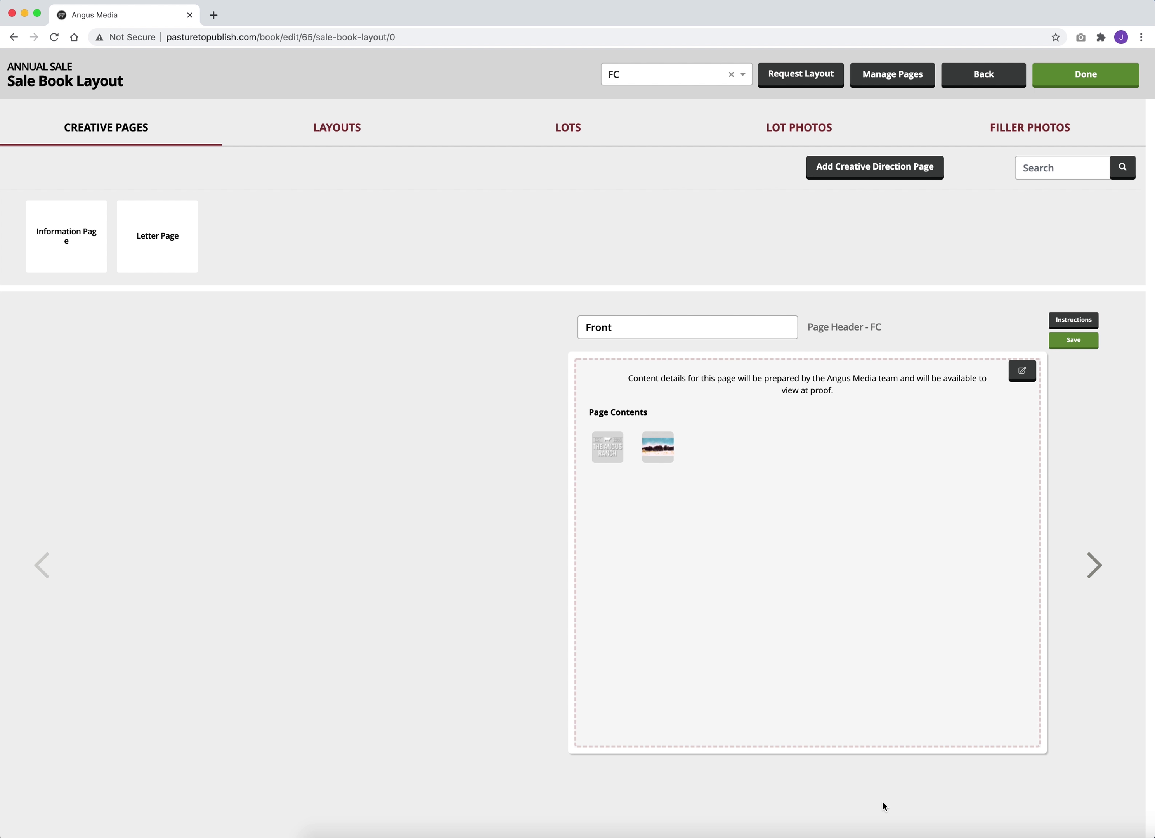
Advance to the IFC – Page 1 spread and bring up the layout thumbnails
left_click(1094, 567)
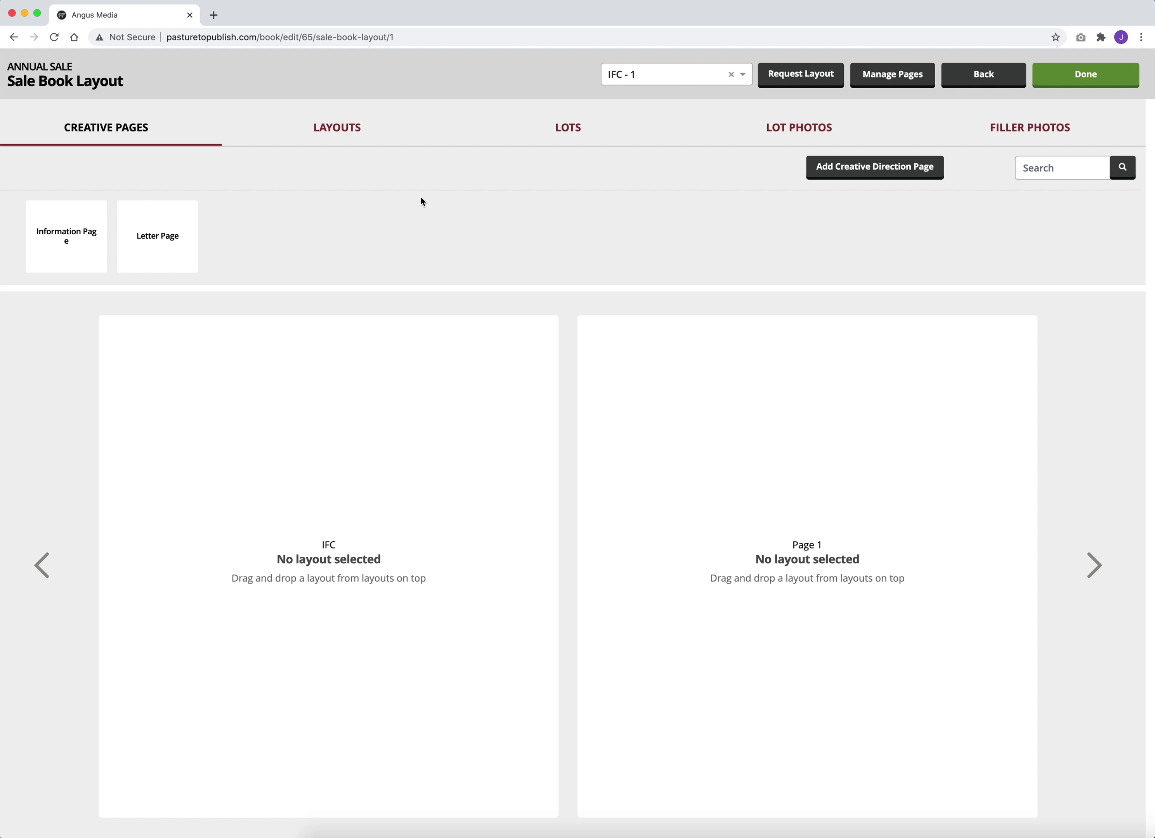
left_click(337, 128)
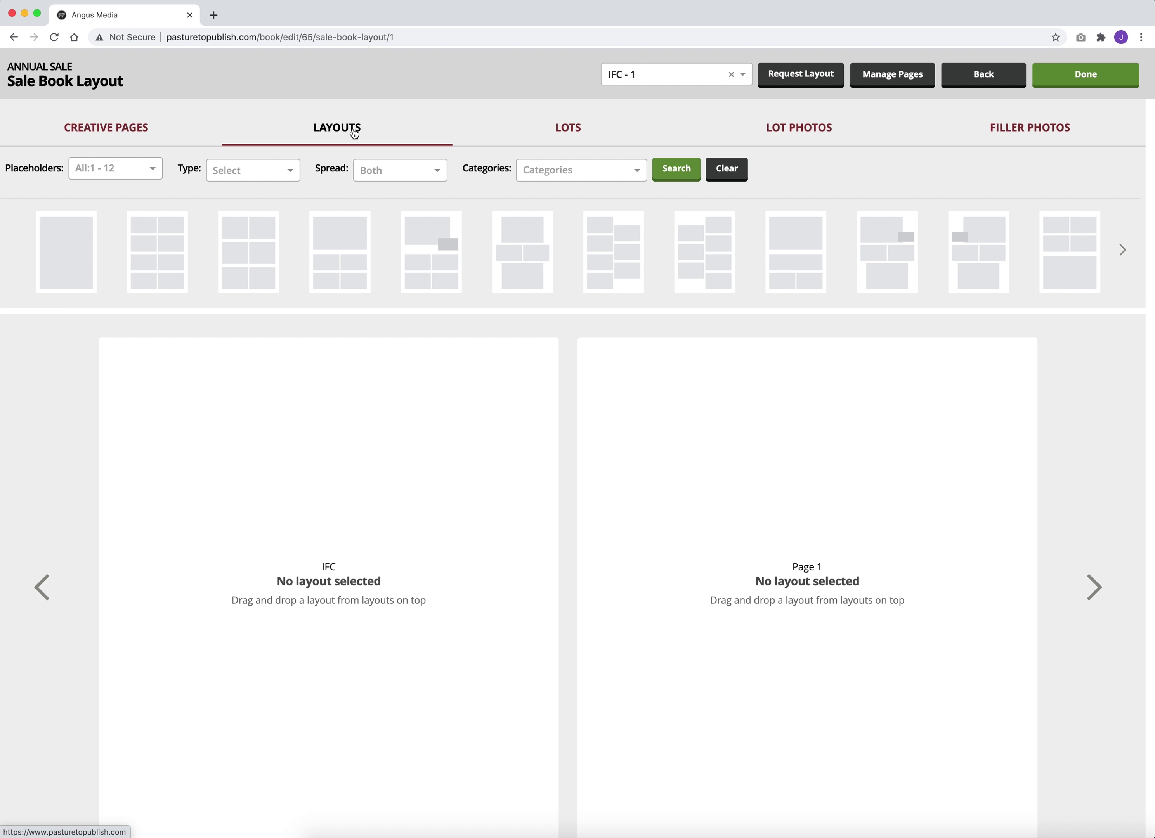
Filter layouts to Creative Direction and apply the full-page layout to the IFC
left_click(292, 172)
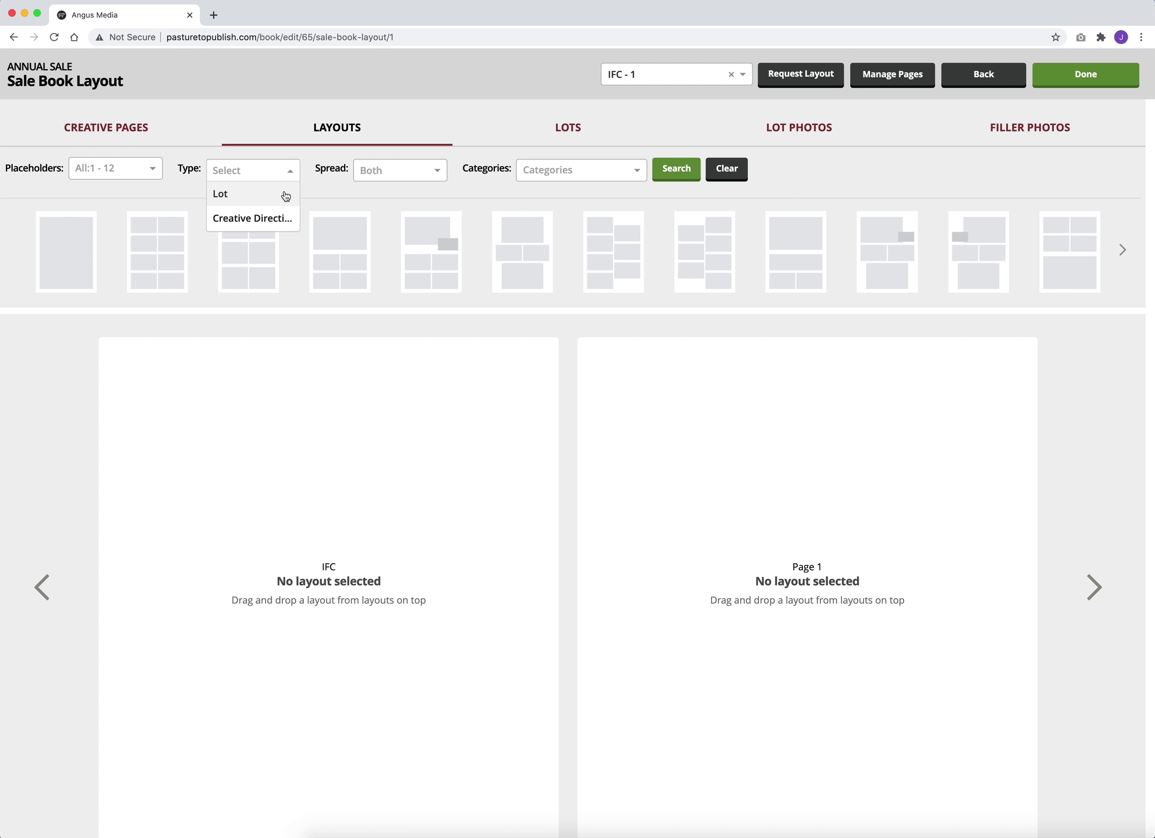
left_click(282, 223)
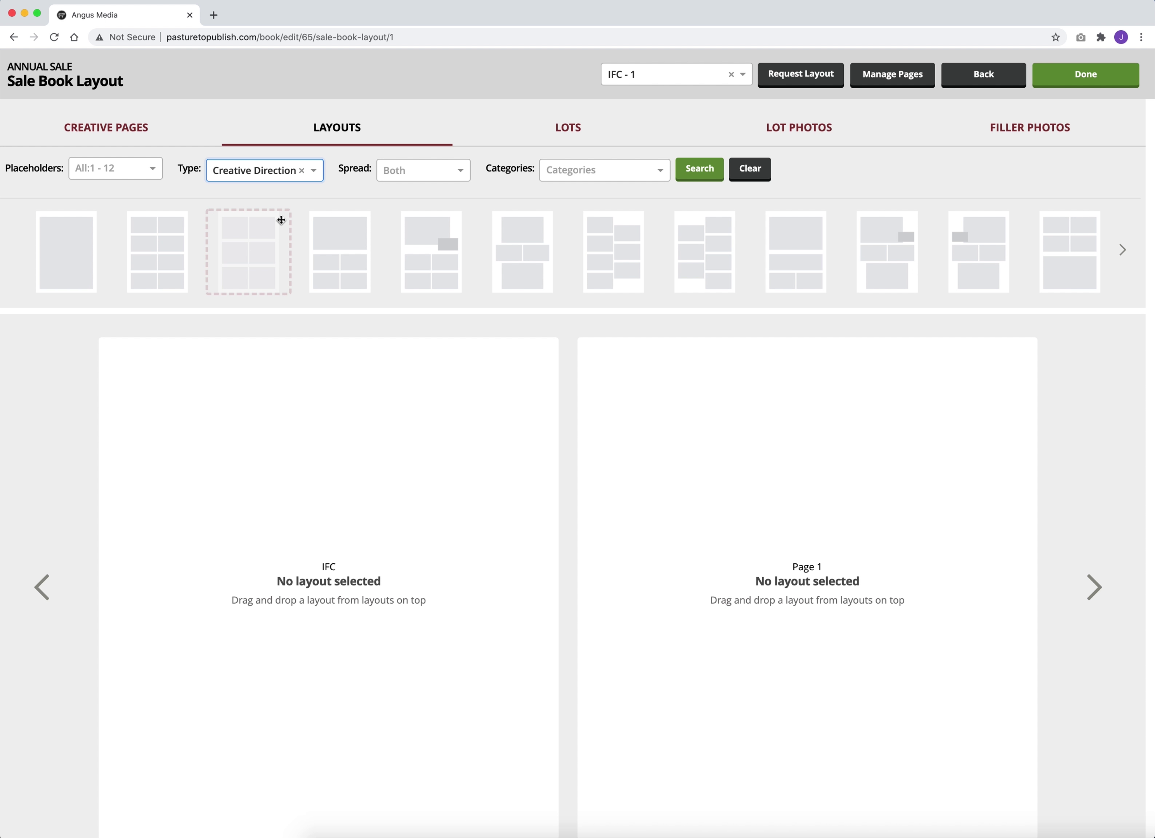
left_click(706, 170)
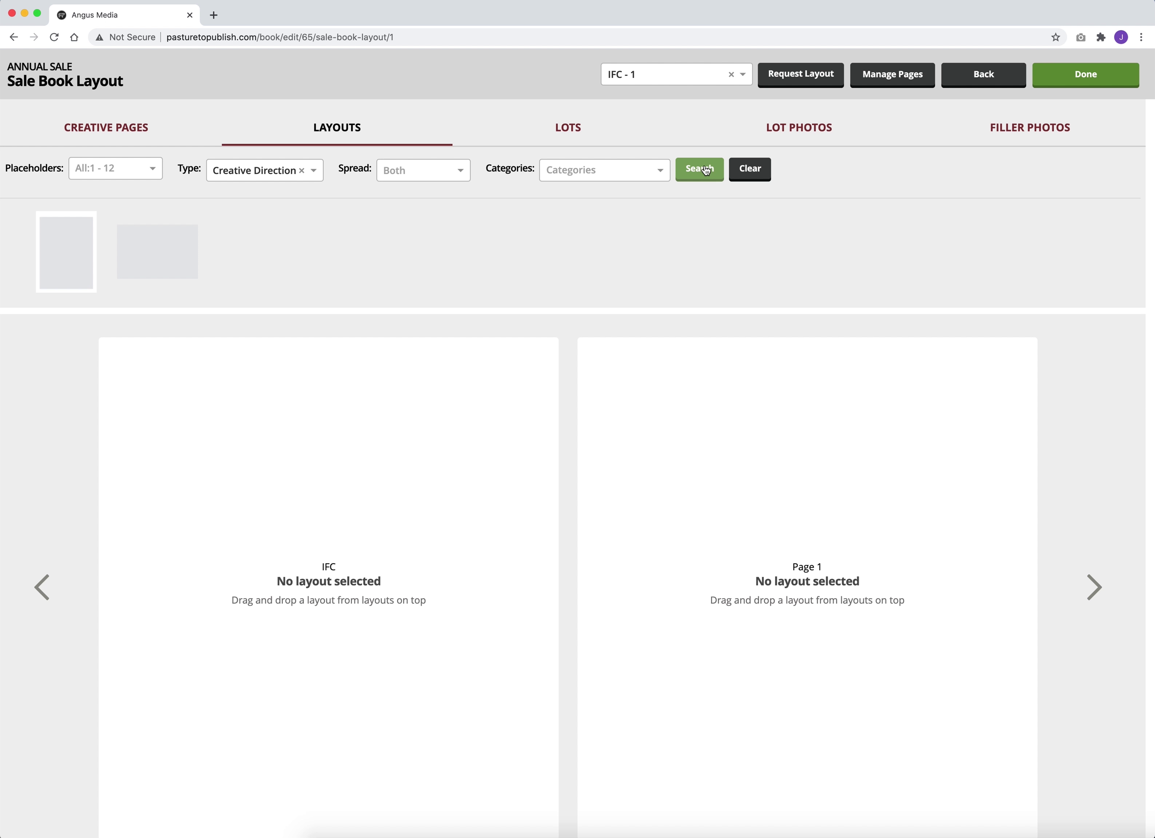
left_click_drag(73, 248, 347, 538)
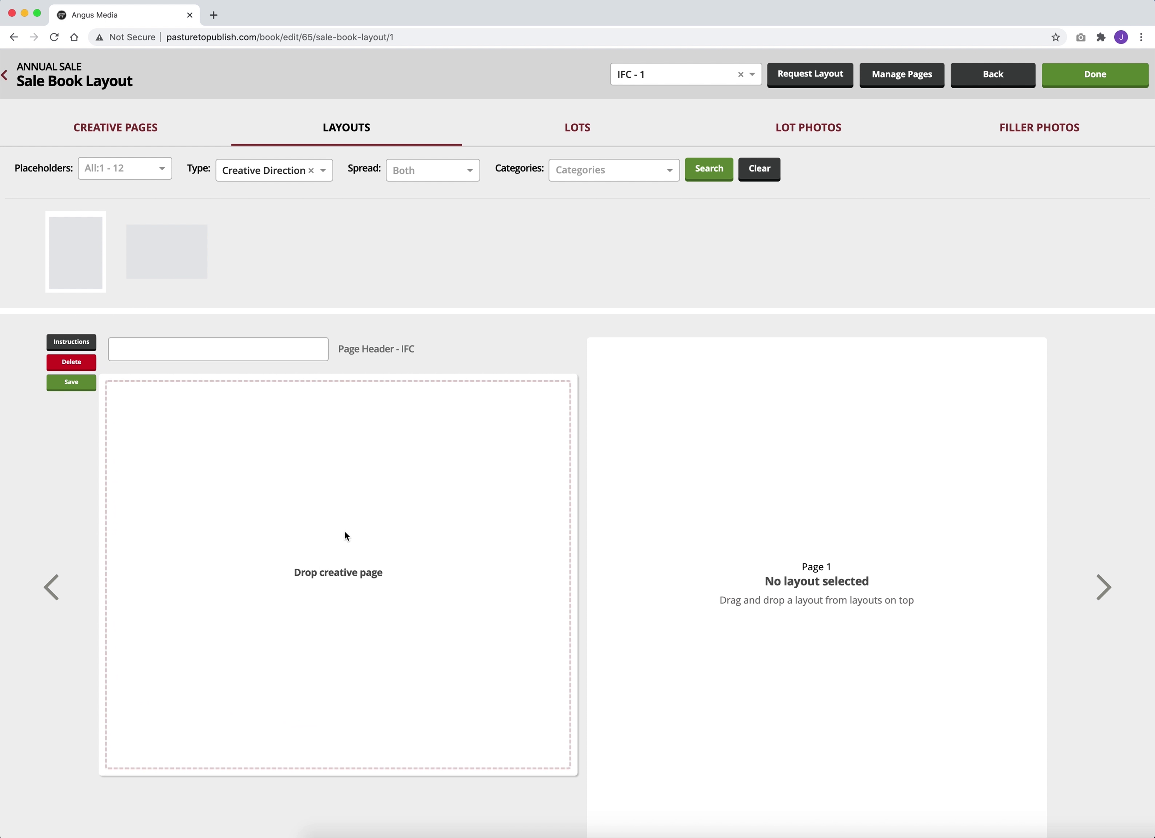
Place the Information Page creative page on the IFC and save it
left_click(132, 131)
left_click_drag(80, 219, 316, 492)
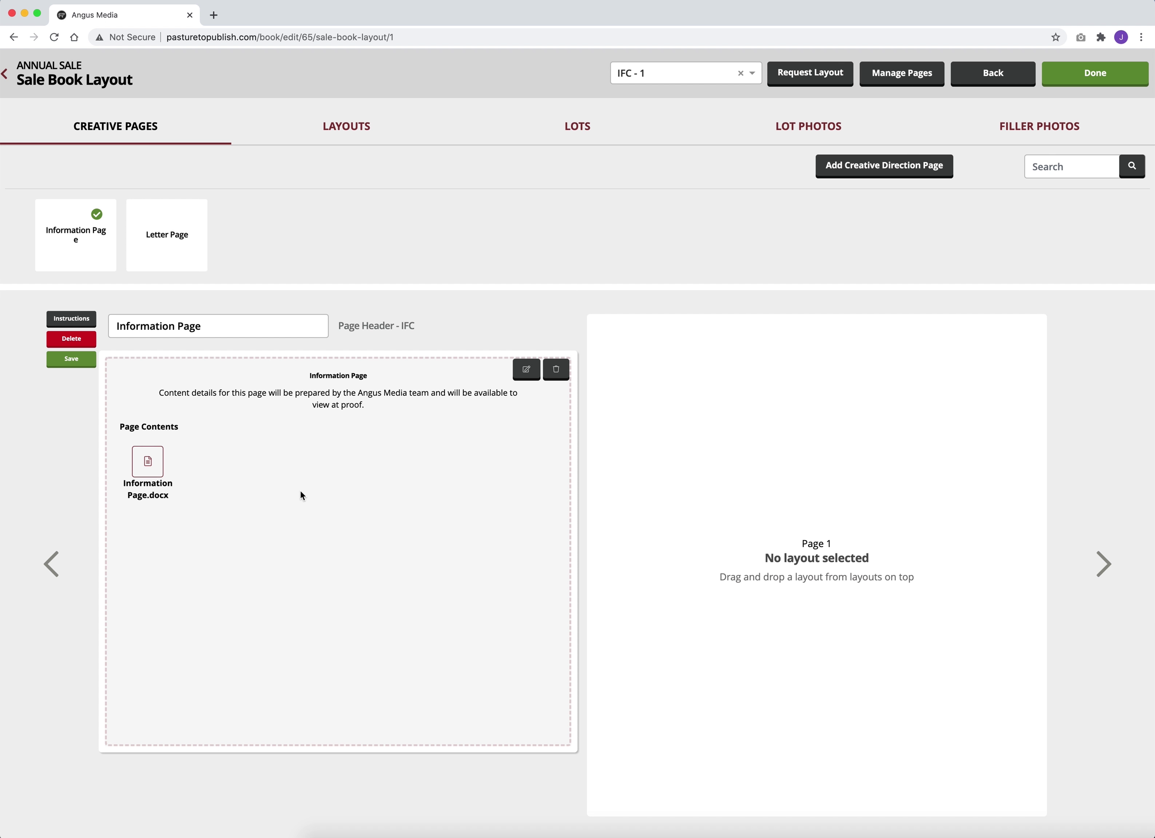
left_click(72, 360)
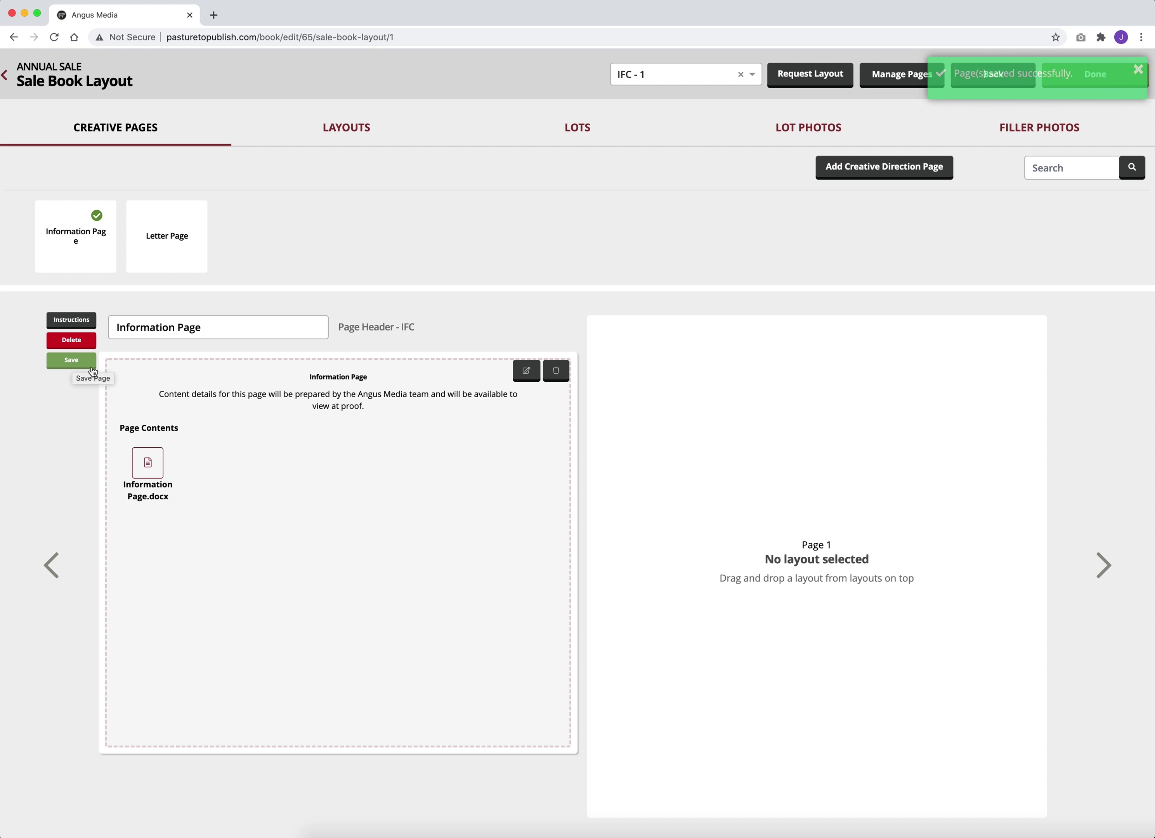
left_click(526, 371)
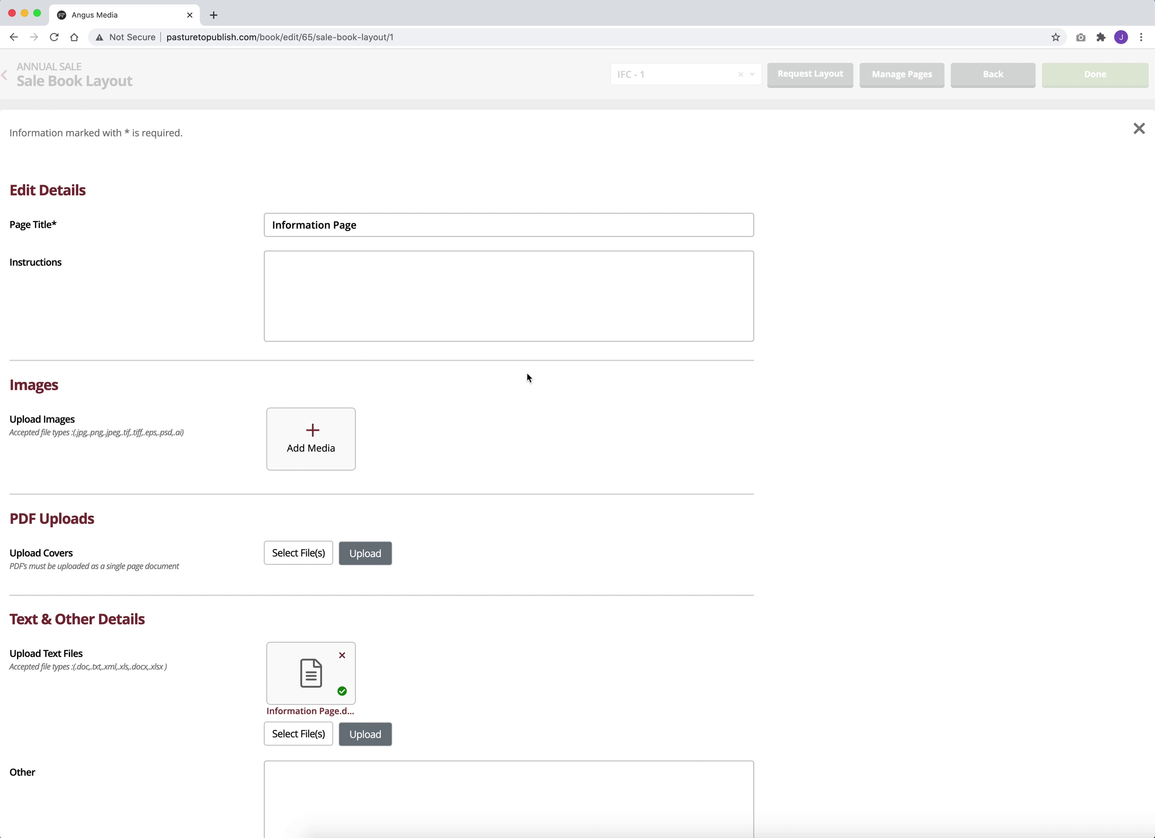
scroll(528, 377, "down", 3)
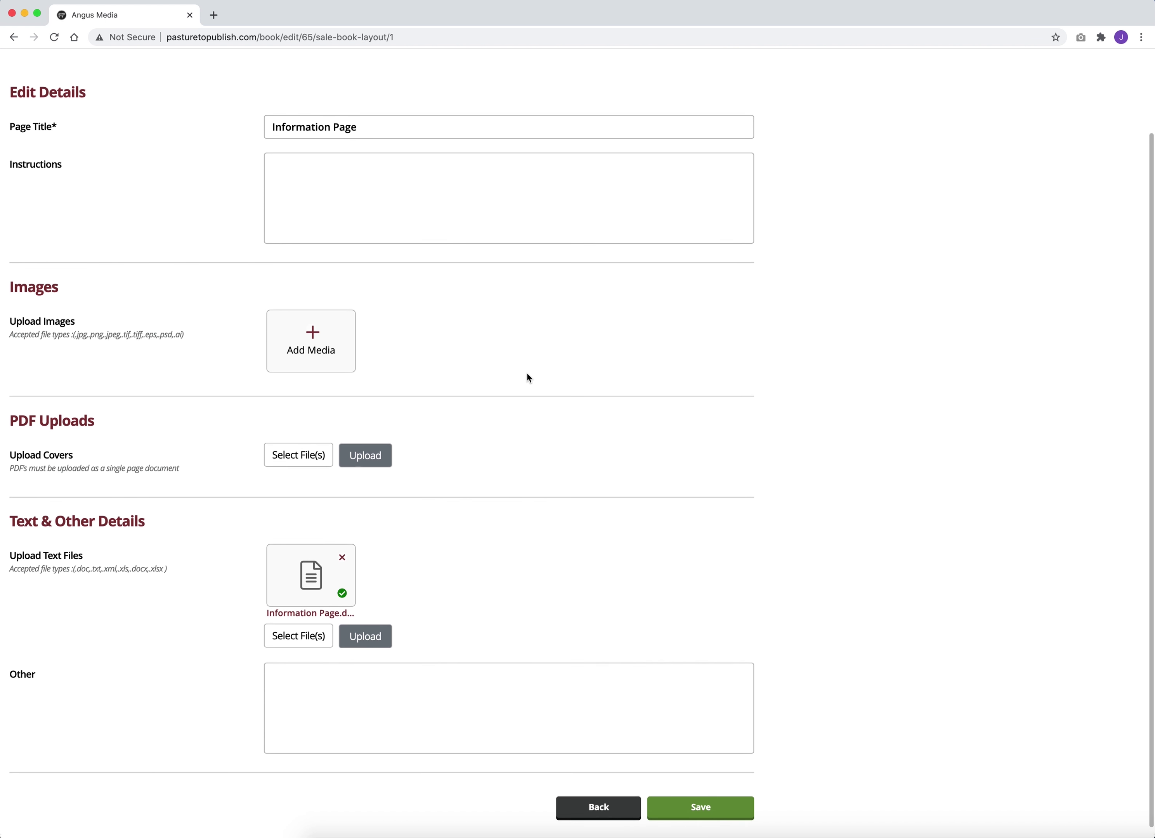
left_click(698, 808)
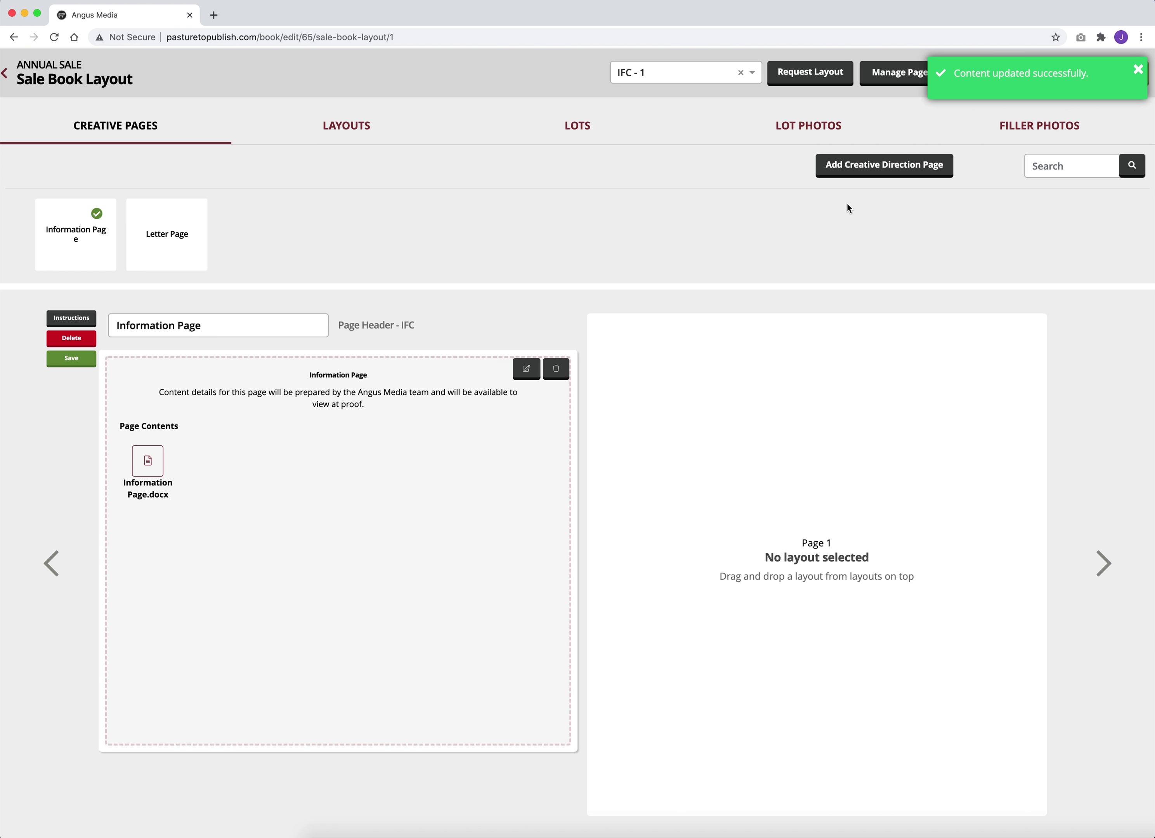
left_click(848, 167)
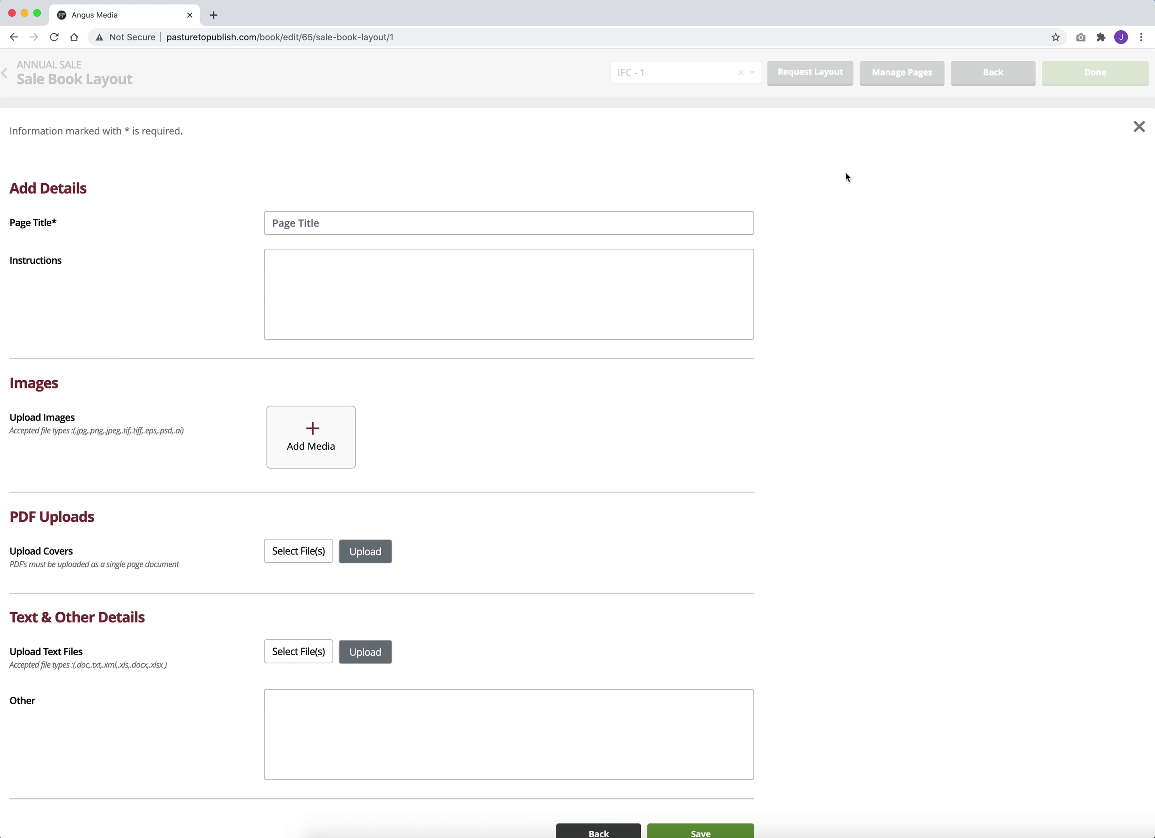
left_click(1137, 128)
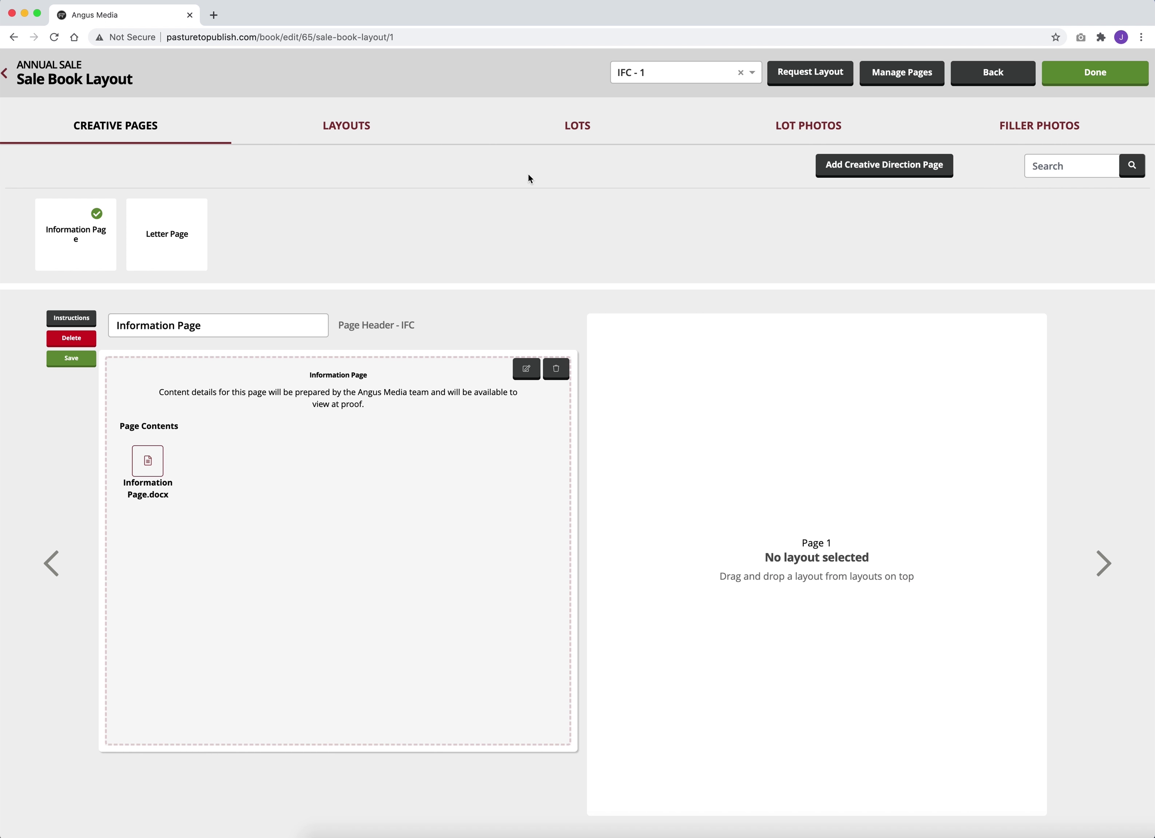
Search layouts of the Lot type and browse back and forth through the results
left_click(361, 127)
left_click(324, 172)
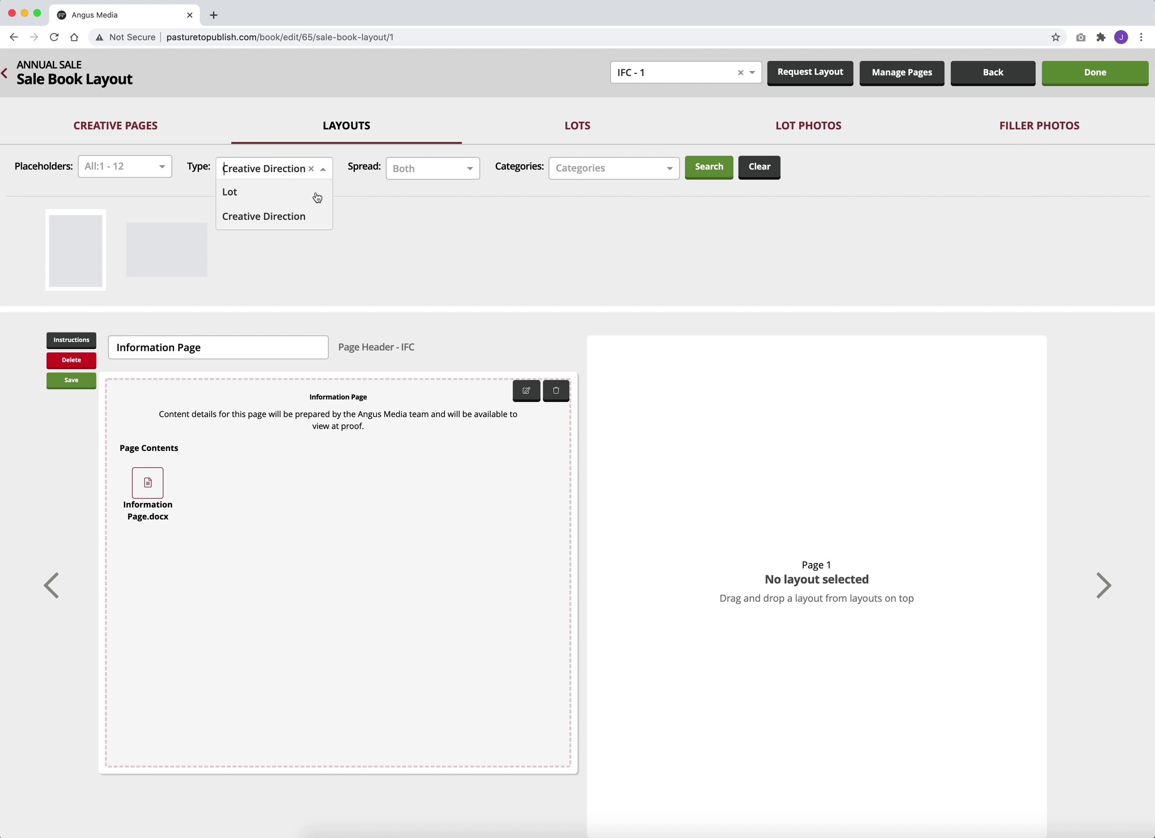
left_click(316, 192)
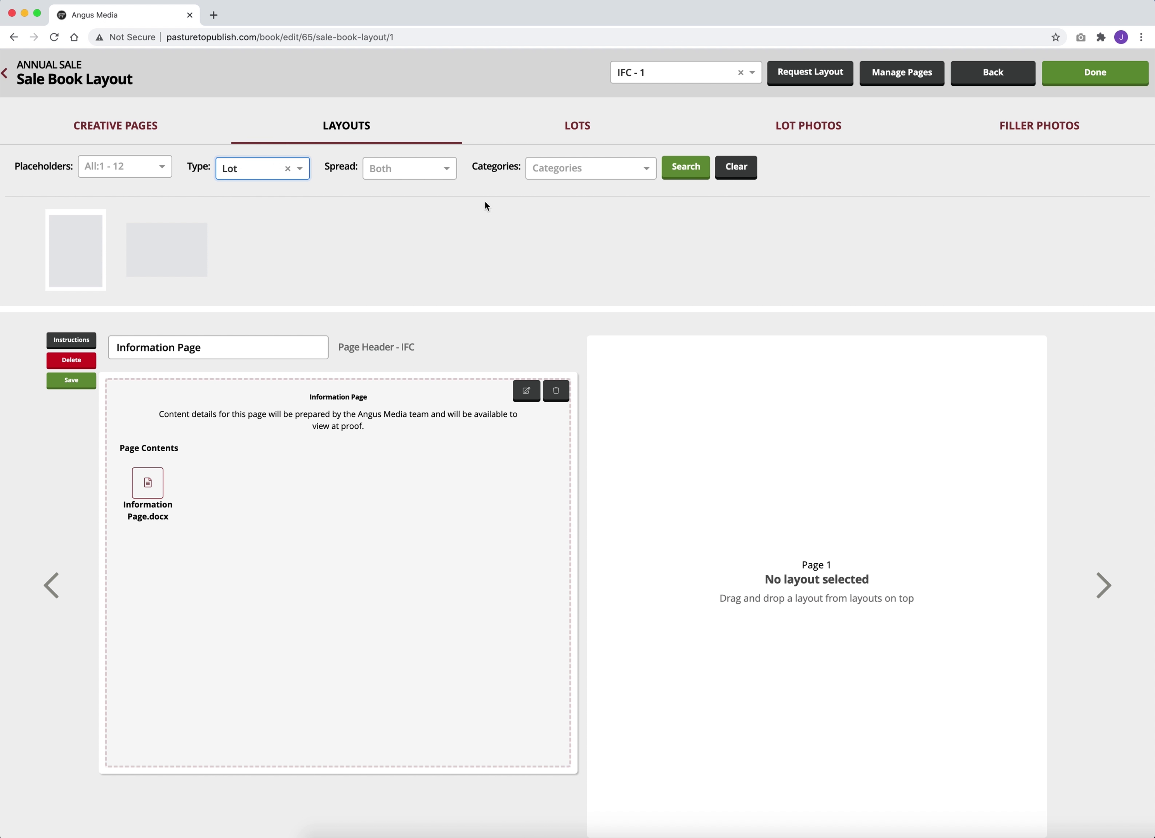
left_click(697, 173)
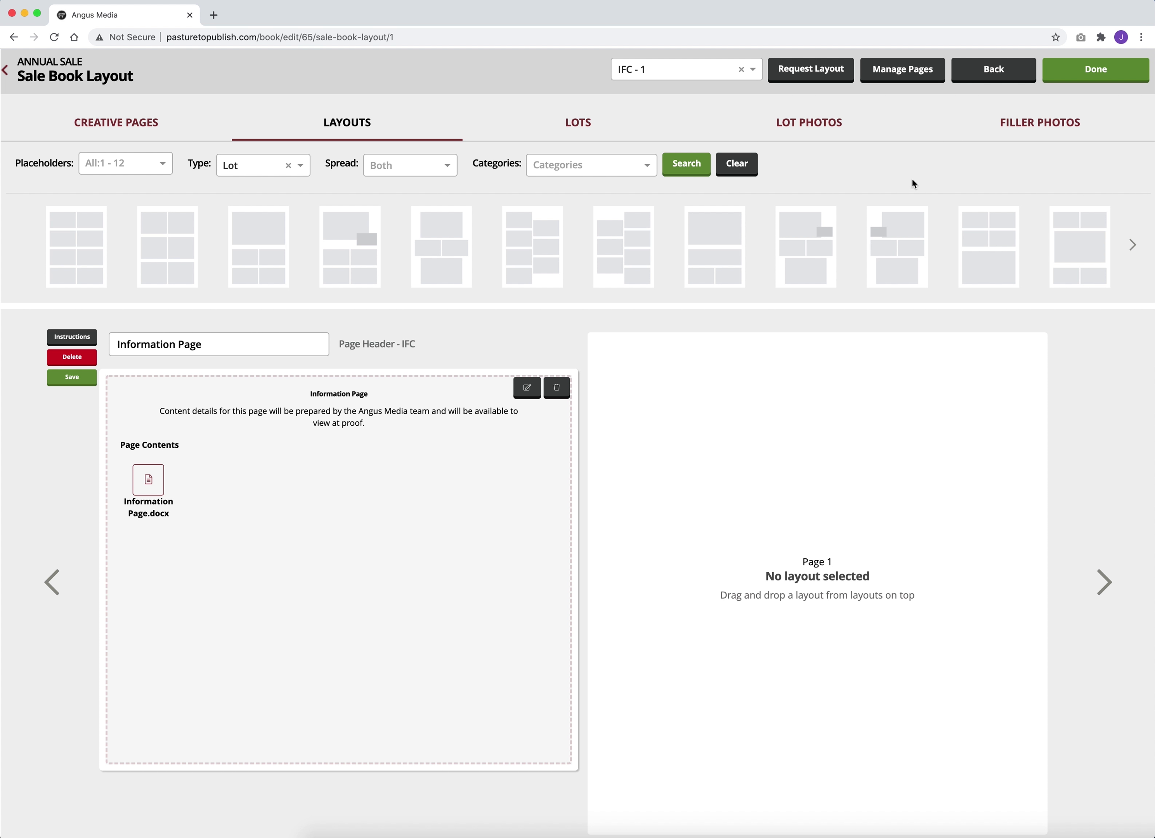
left_click(1133, 247)
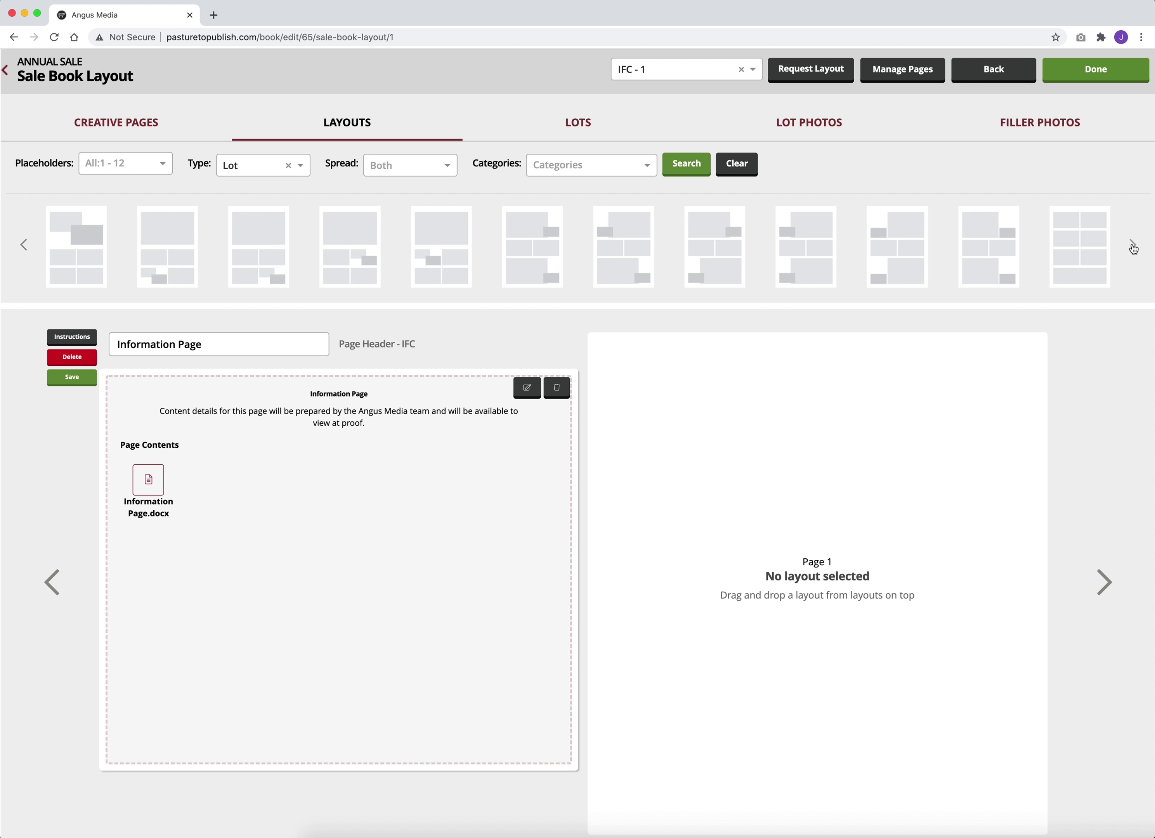
left_click(1132, 247)
left_click(1130, 248)
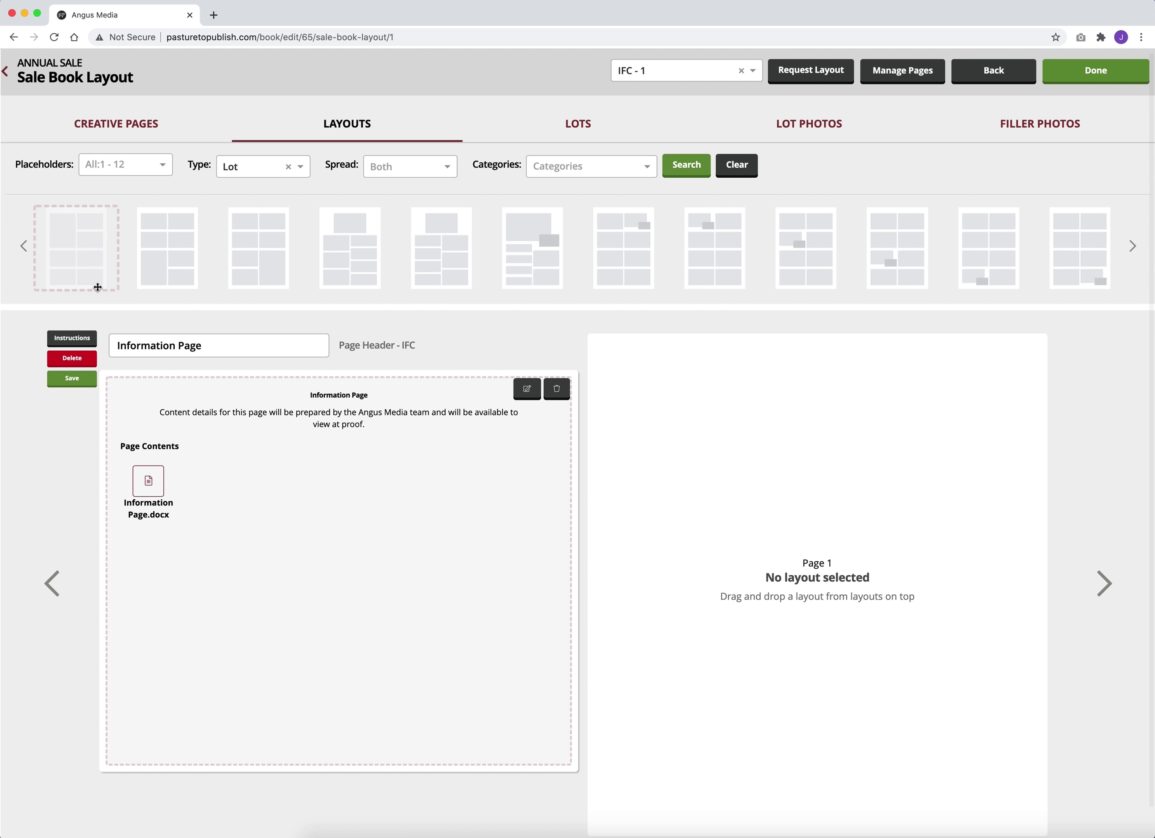
left_click(23, 252)
left_click(23, 253)
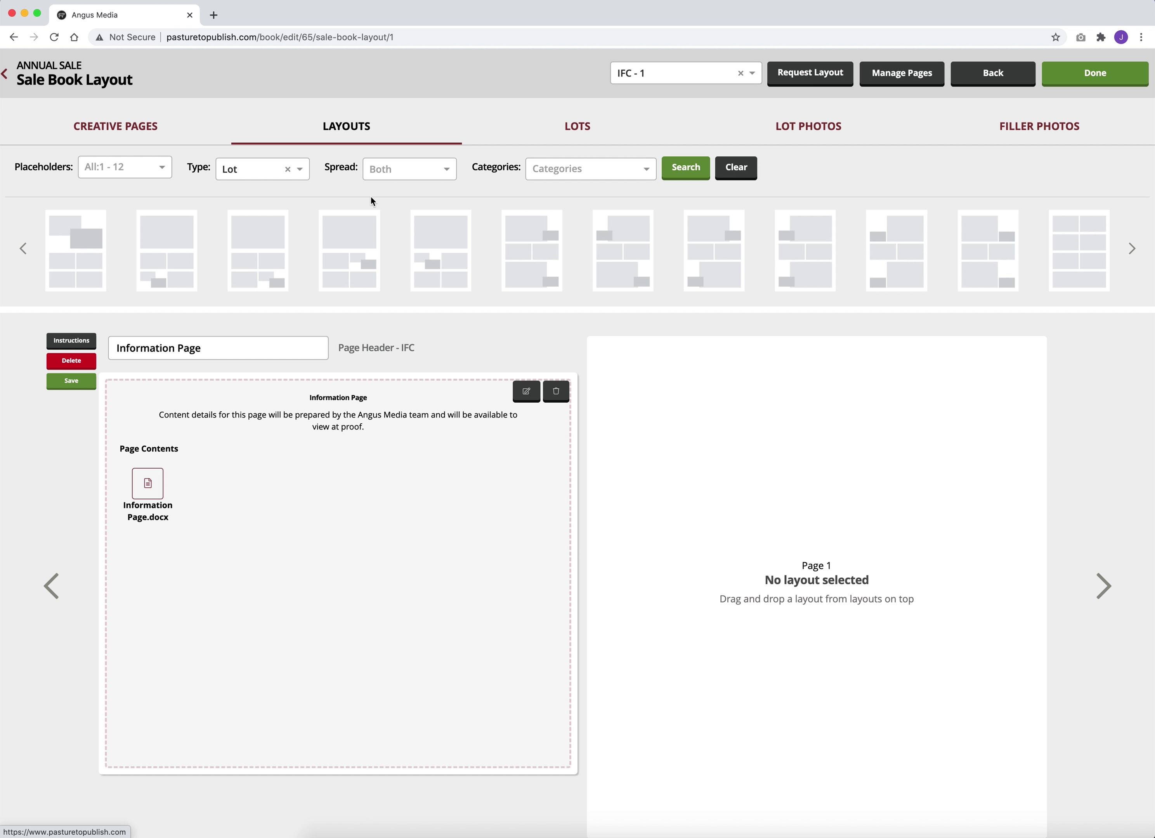
Narrow the Lot layouts to 5 placeholders and search again
left_click(161, 171)
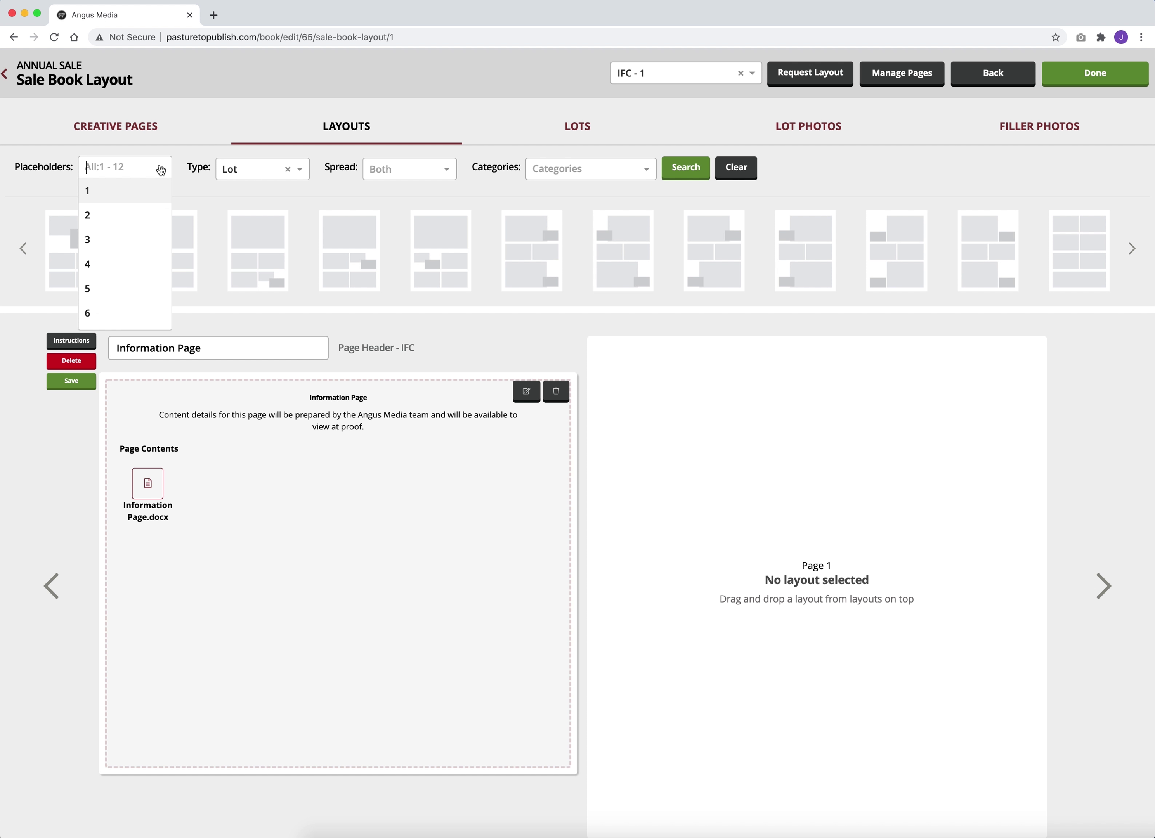
left_click(124, 286)
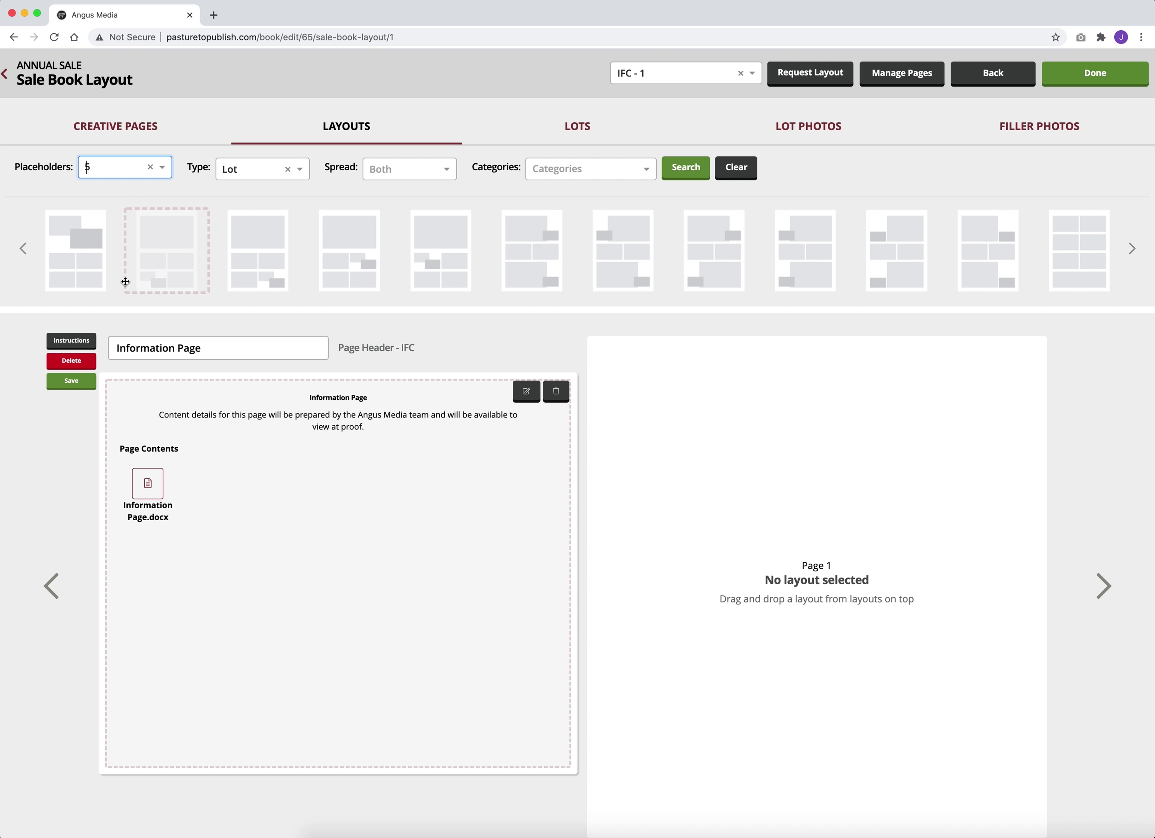
left_click(690, 169)
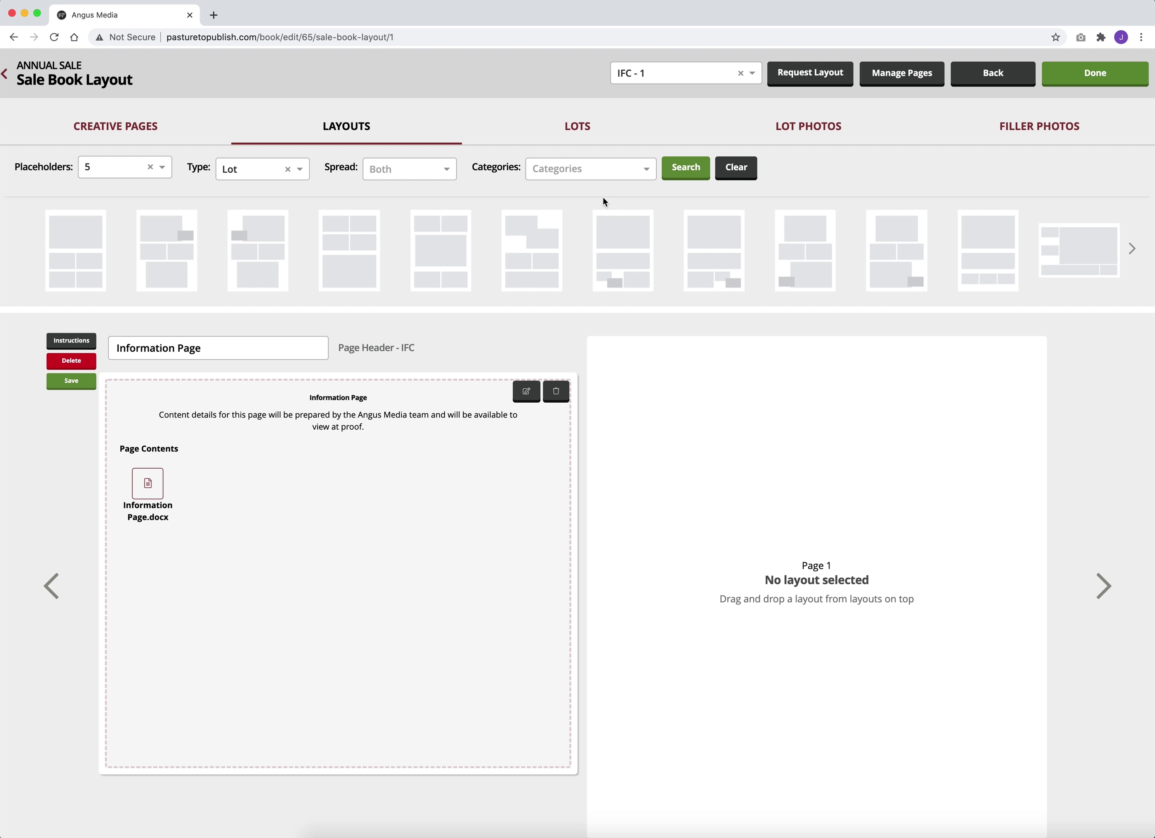
Apply the first 5-placeholder layout to Page 1 and drop lots 1–4 into its small slots
left_click_drag(70, 244, 783, 508)
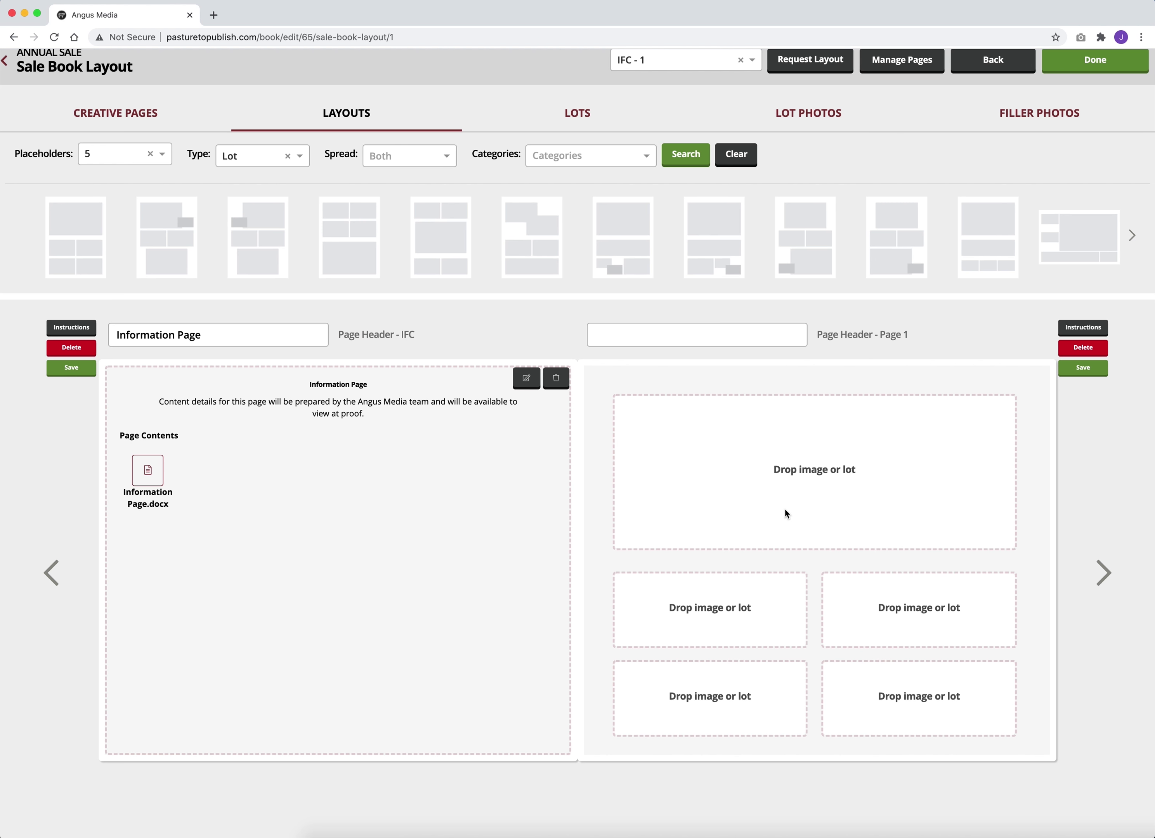
left_click(583, 115)
left_click_drag(149, 236, 665, 622)
left_click_drag(433, 248, 748, 719)
left_click_drag(723, 269, 951, 626)
left_click_drag(980, 289, 936, 721)
left_click(809, 106)
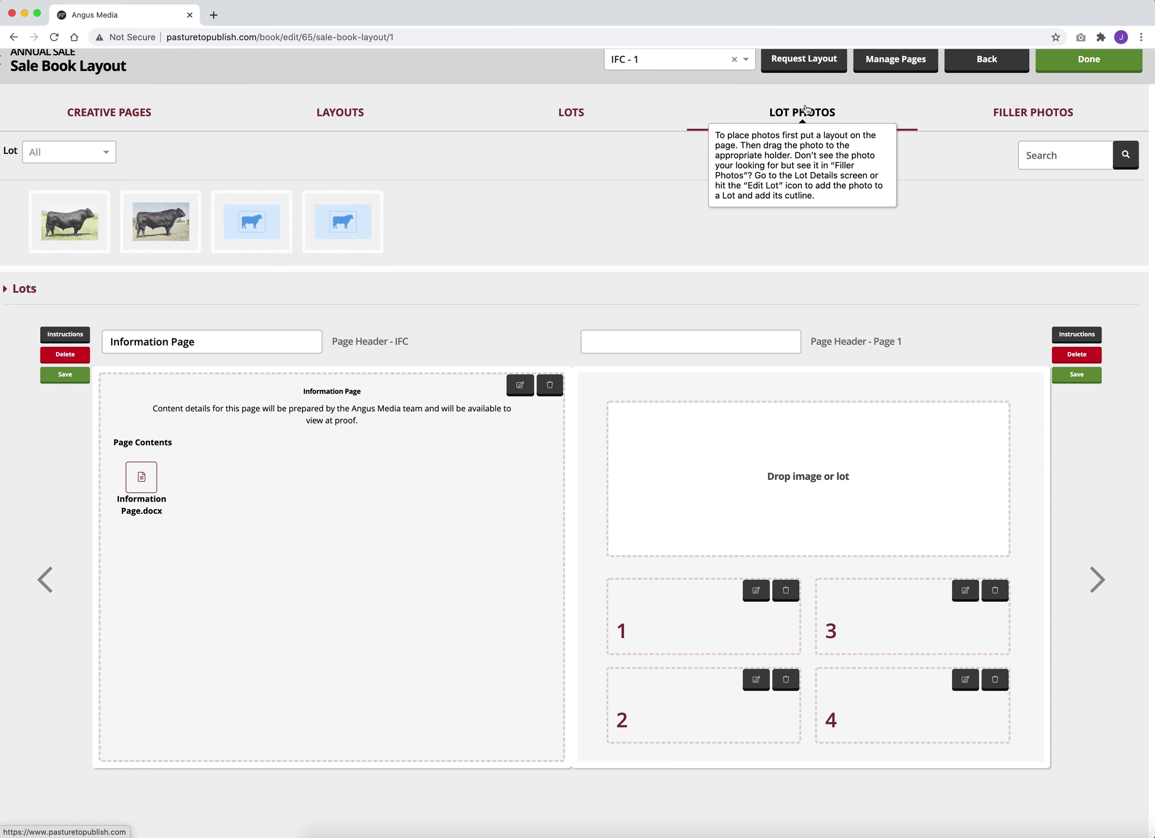
Put the black bull lot photo in Page 1's large top slot and save the page
left_click_drag(83, 226, 795, 459)
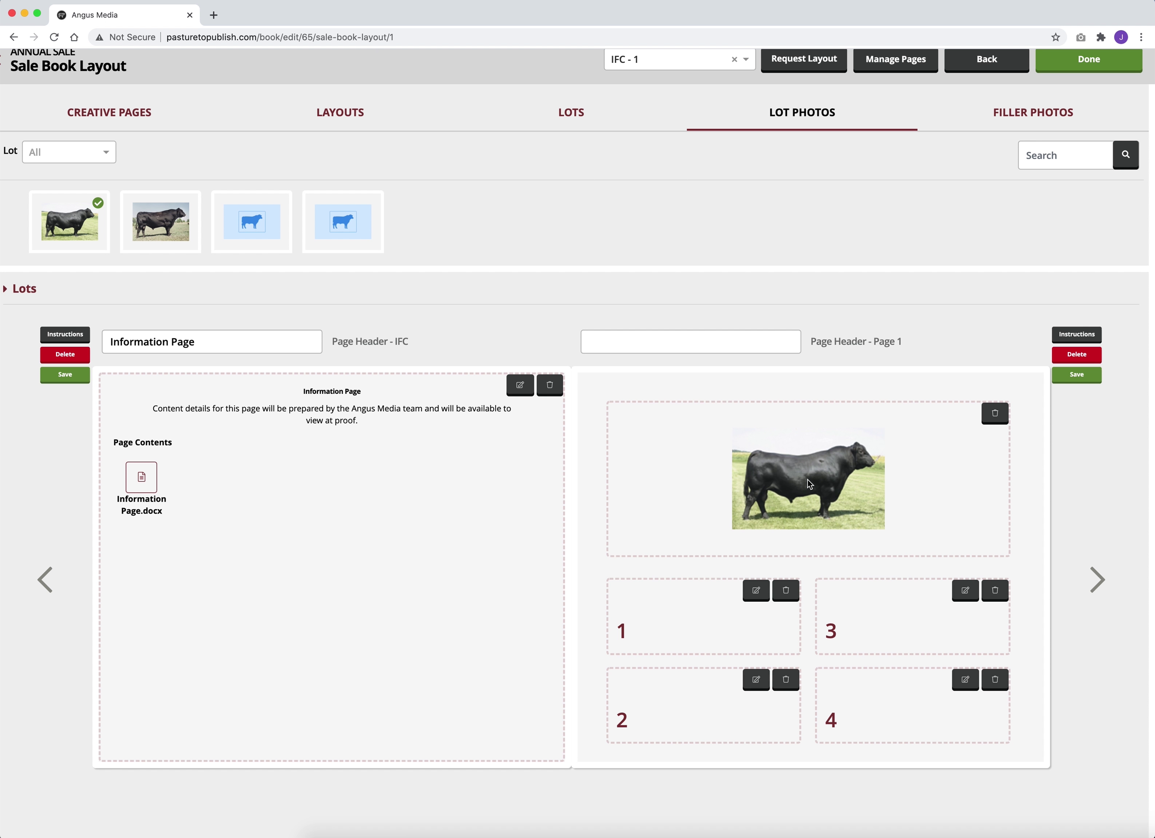
left_click(1082, 377)
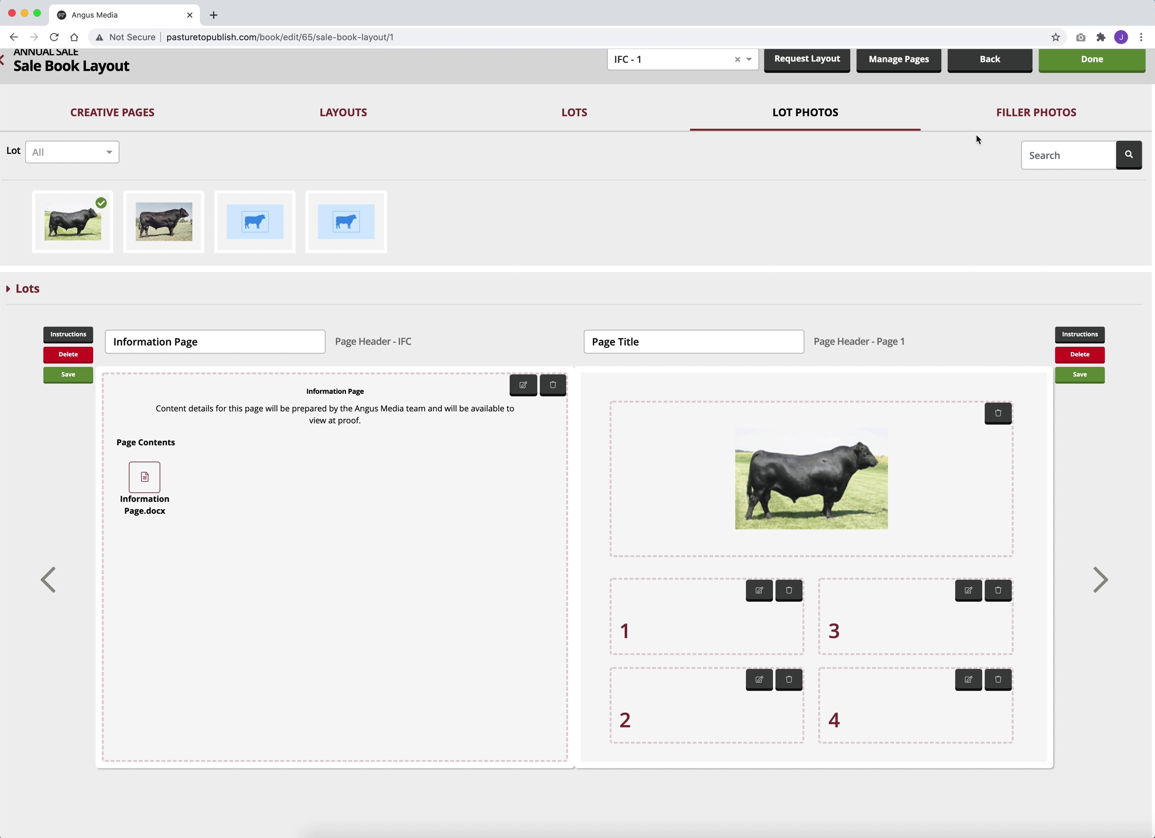
left_click(995, 120)
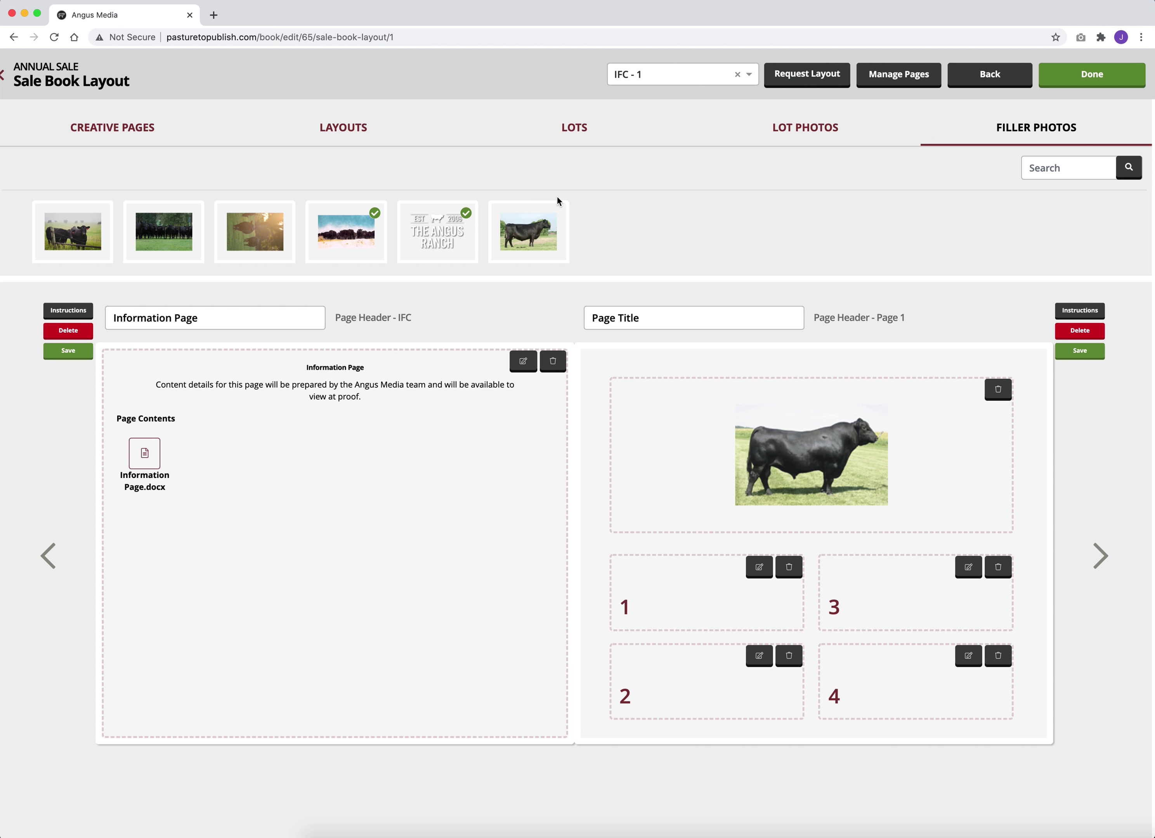
Add the Basin Lucy 178E photo to Lot 5's media
left_click(573, 127)
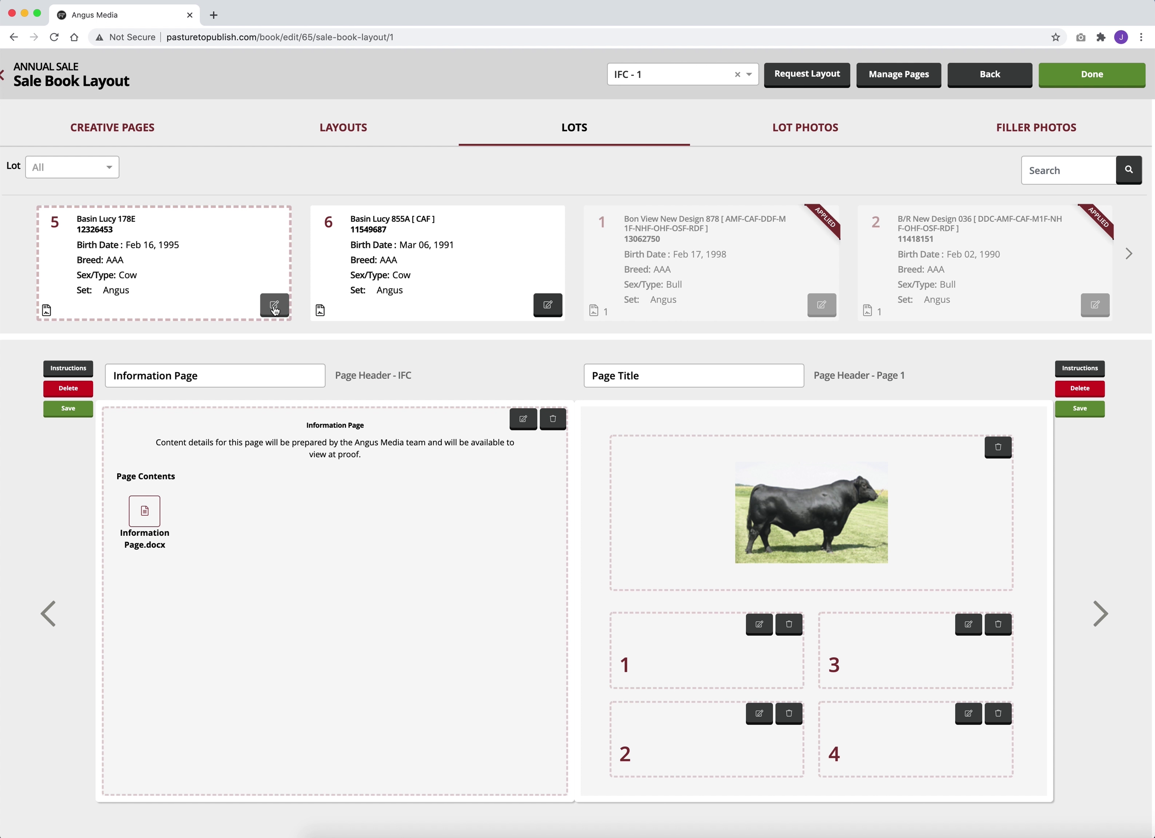
left_click(275, 307)
scroll(270, 305, "down", 8)
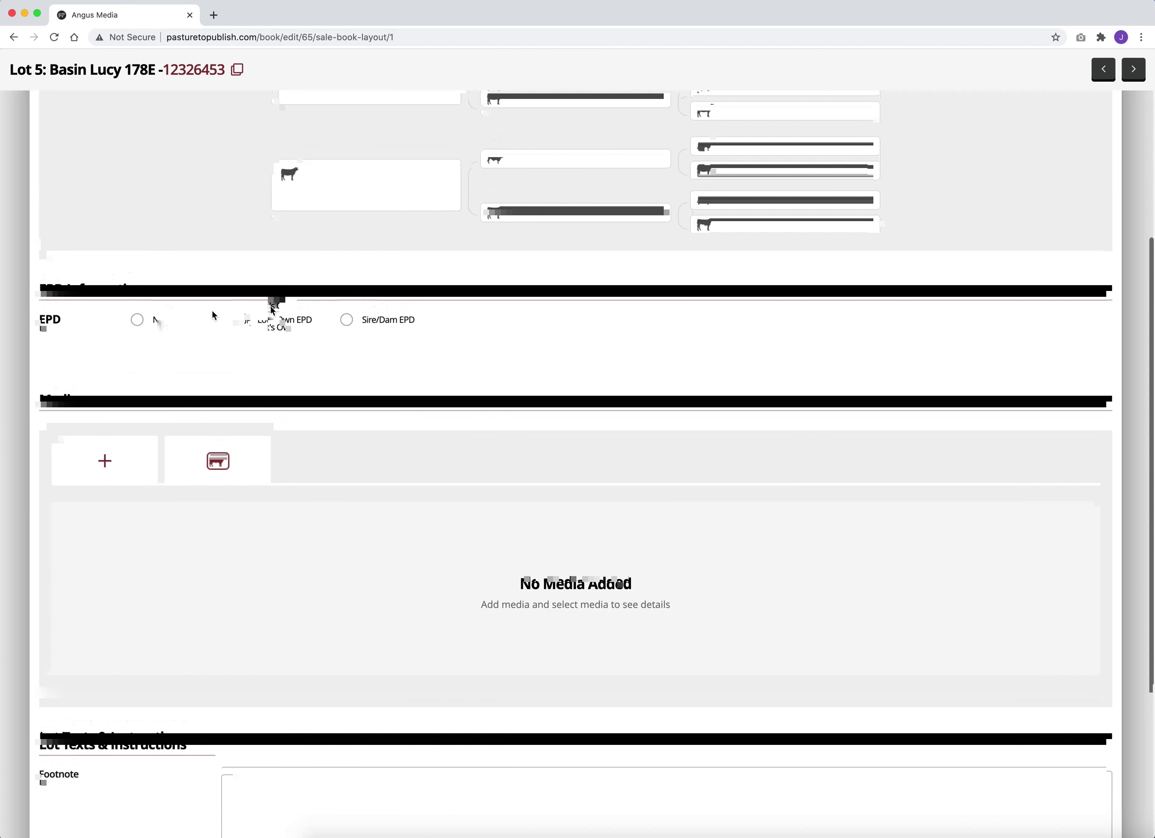
left_click(109, 392)
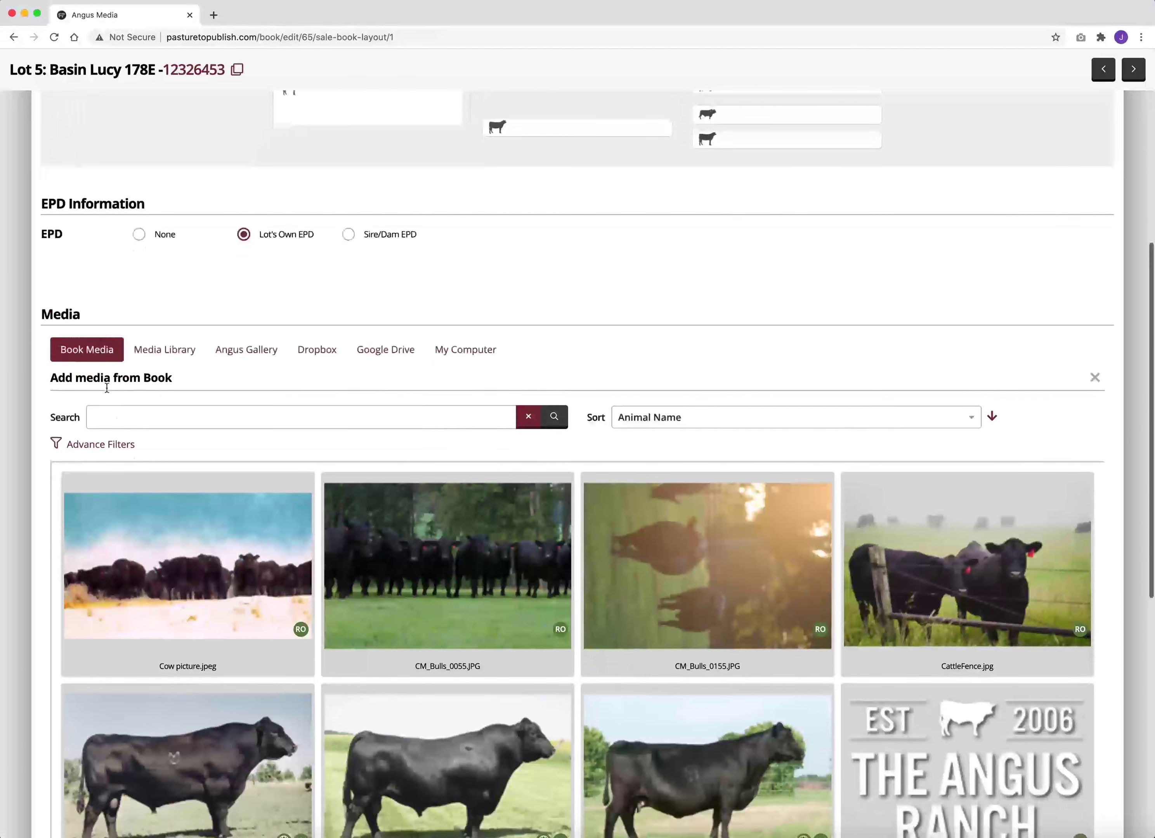
scroll(722, 516, "down", 5)
left_click(753, 569)
left_click(1050, 691)
Set the photo's cutline to 'Basin Lucy 178E - Lot 5', save, and close the lot
left_click_drag(203, 161, 92, 161)
key("super+c")
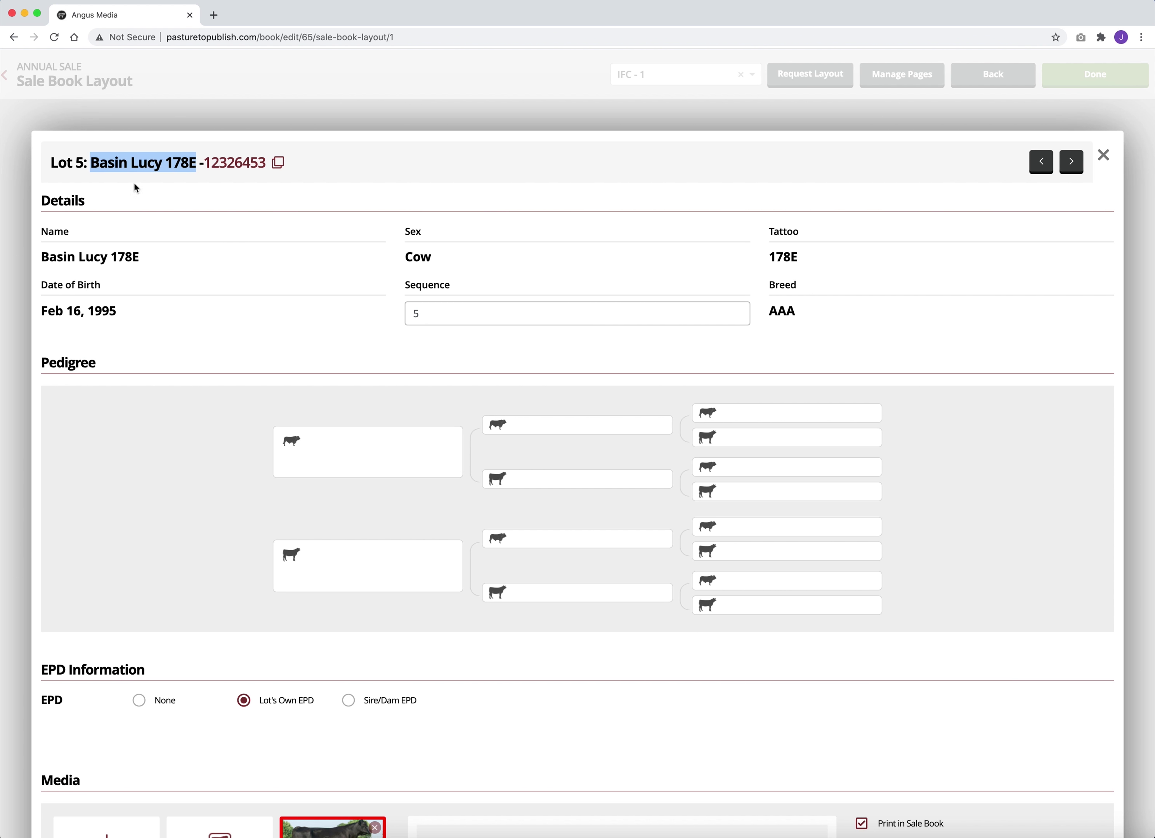
scroll(466, 485, "down", 10)
left_click(465, 485)
key("super+v")
type("- Lot 5")
scroll(498, 483, "down", 4)
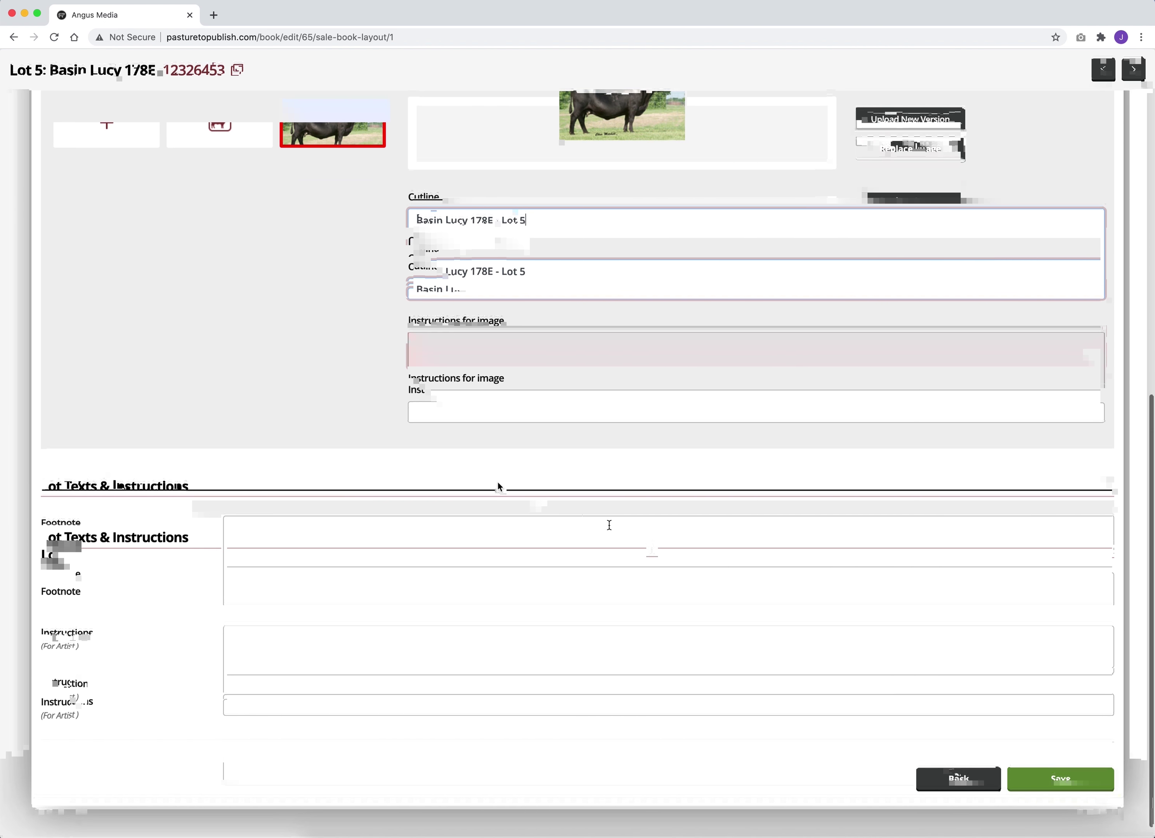
left_click(1051, 767)
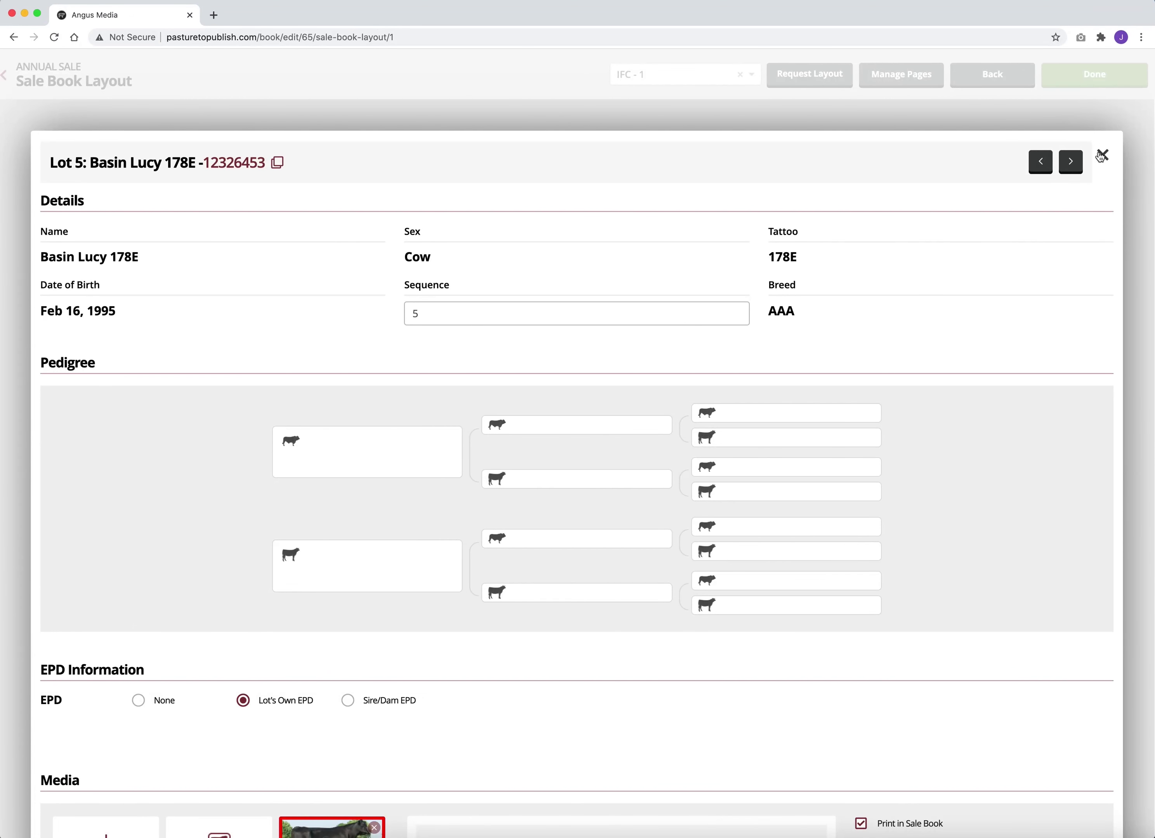
left_click(1097, 150)
Filter the lot photos to Lot 3, then go to the sale book's page management
left_click(772, 139)
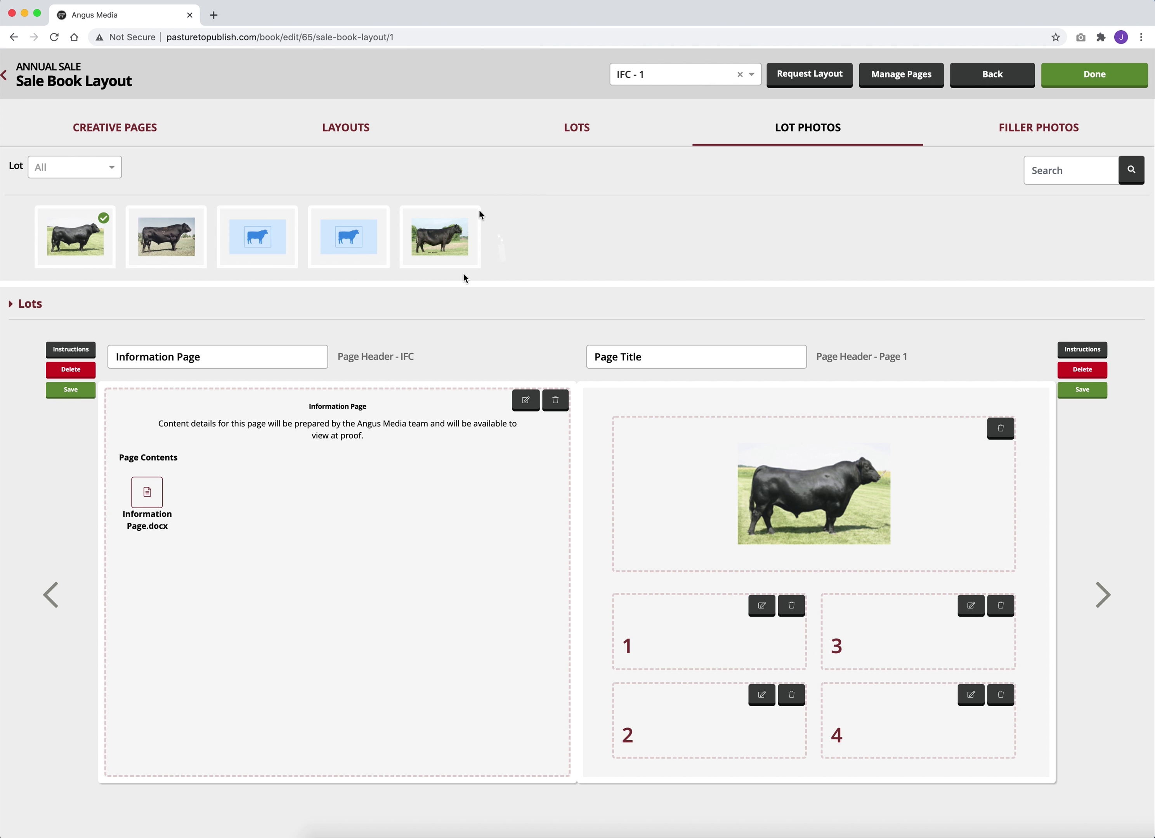
scroll(465, 273, "down", 1)
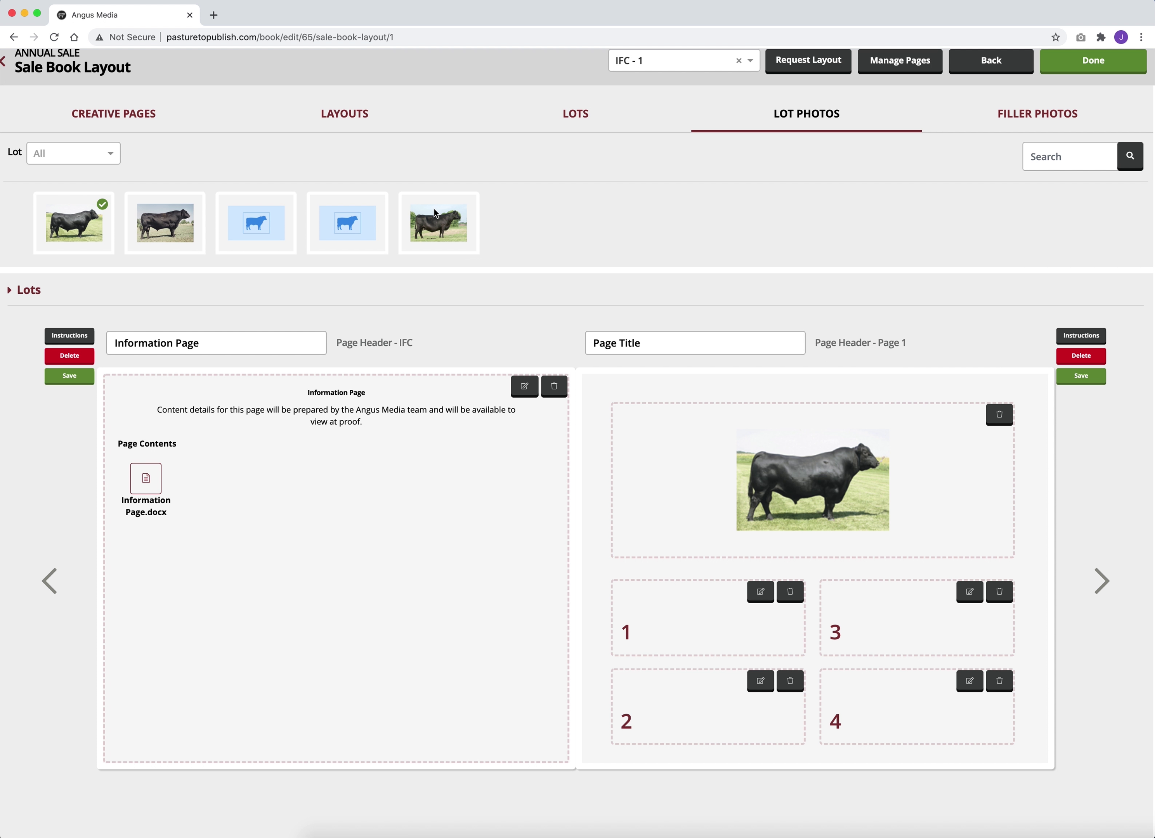
left_click(106, 154)
left_click(42, 228)
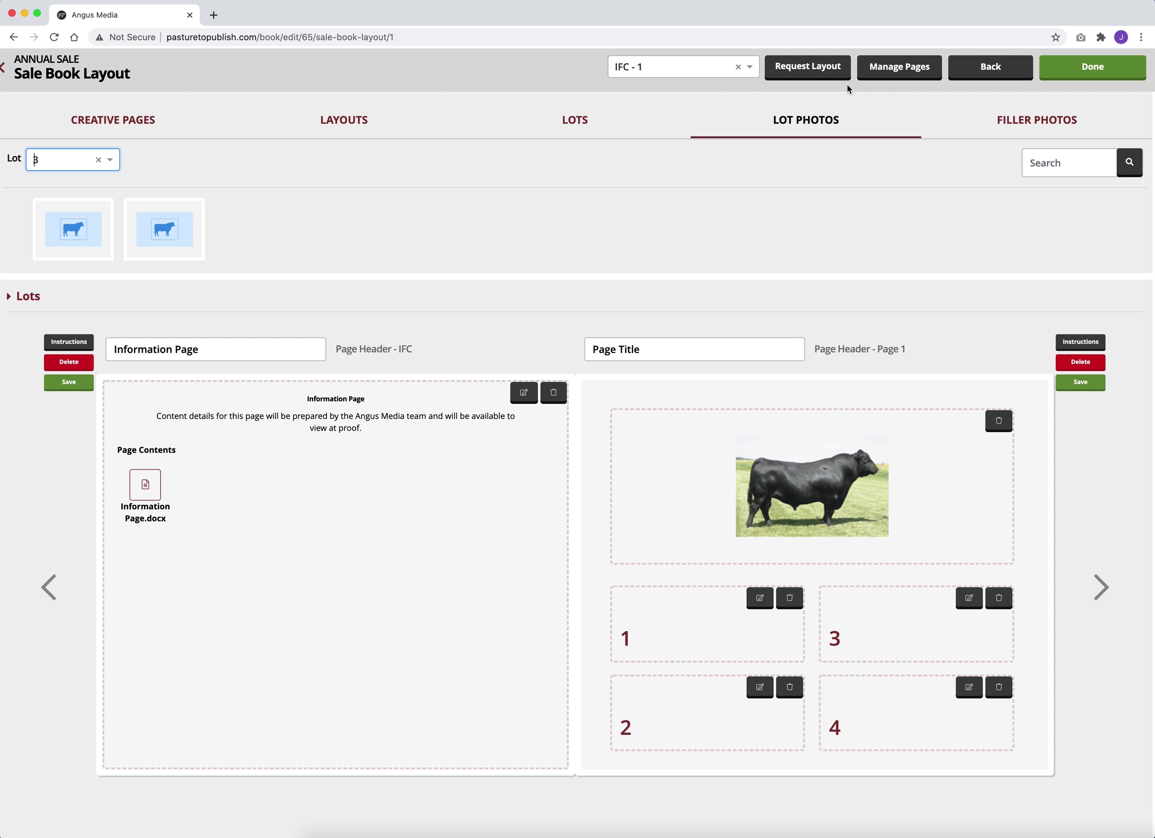
left_click(889, 68)
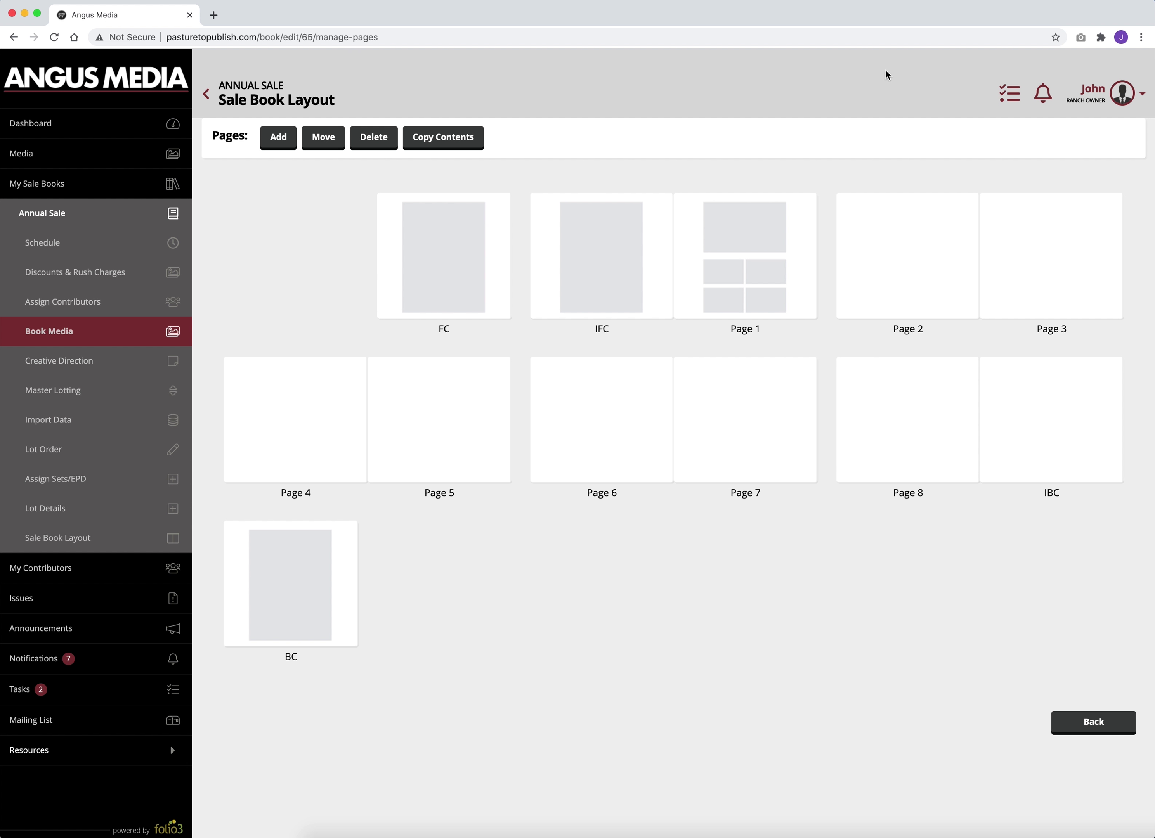
Insert two 'Two Pages' blocks, extending the book to Page 12, and save
left_click(277, 140)
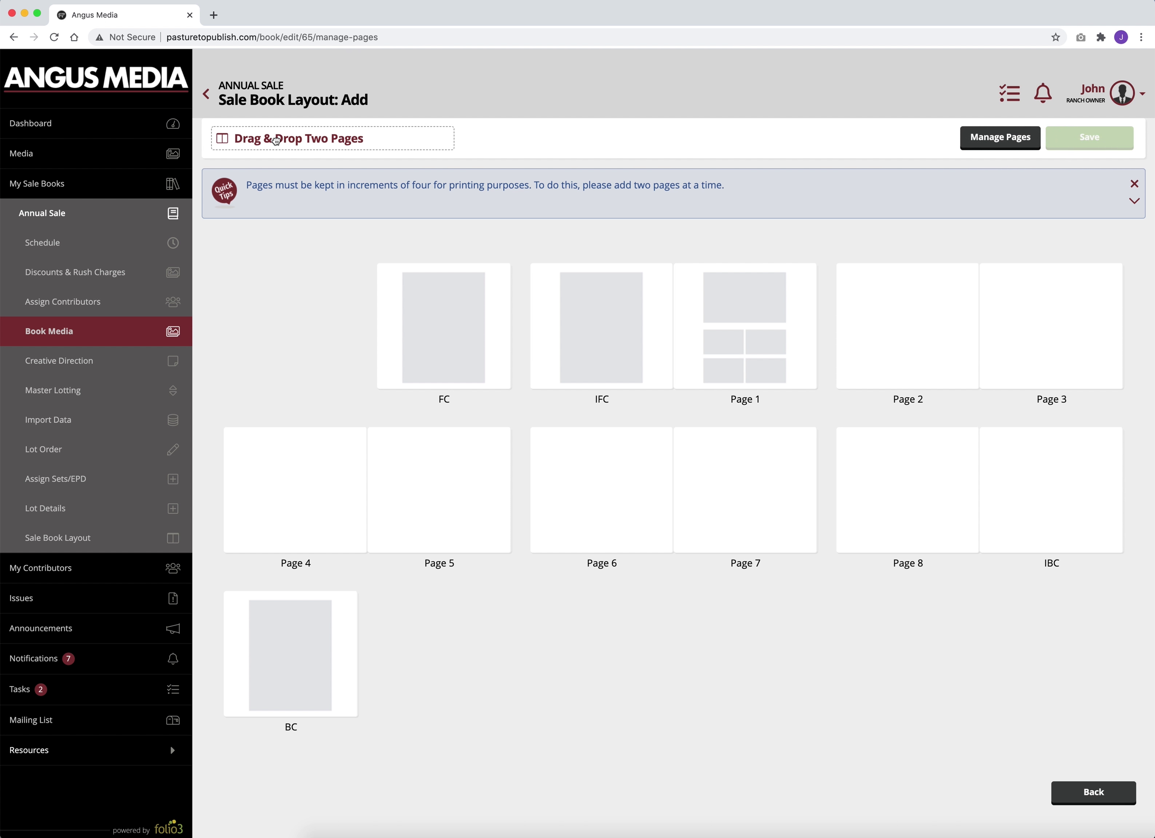
left_click_drag(276, 140, 405, 465)
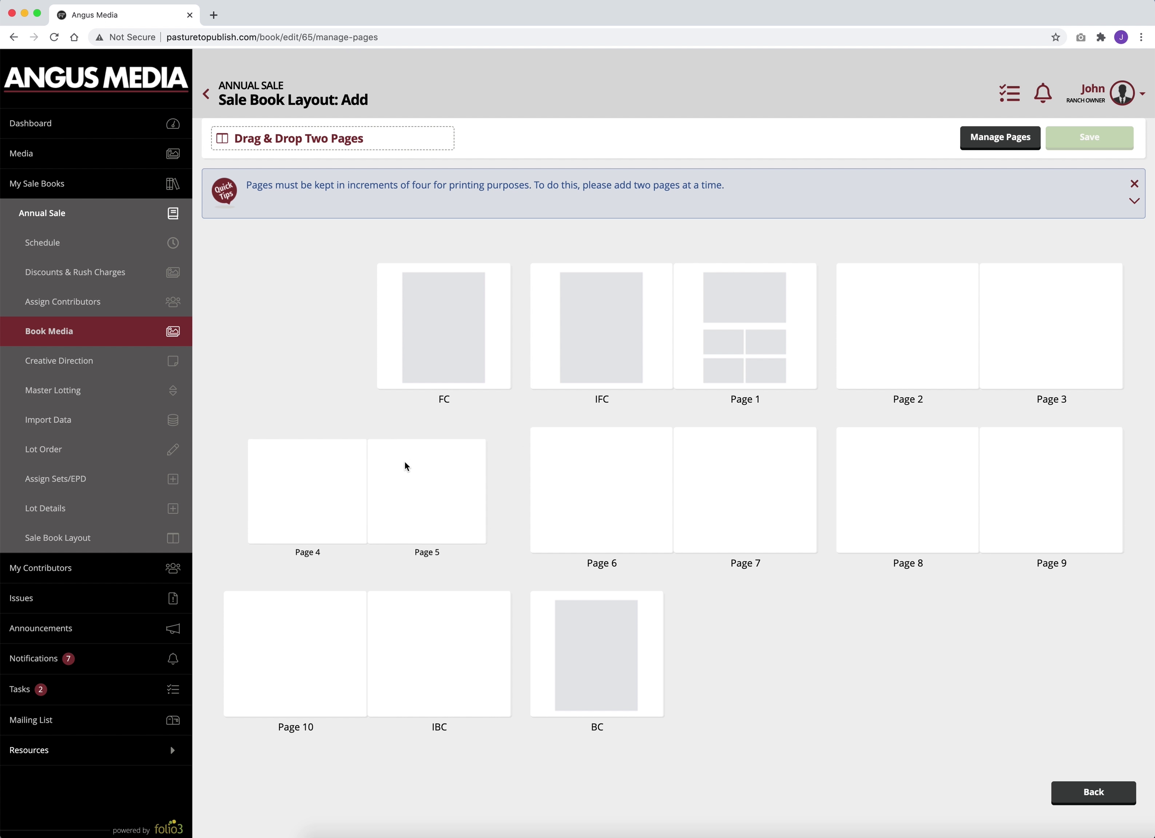
left_click_drag(296, 138, 569, 457)
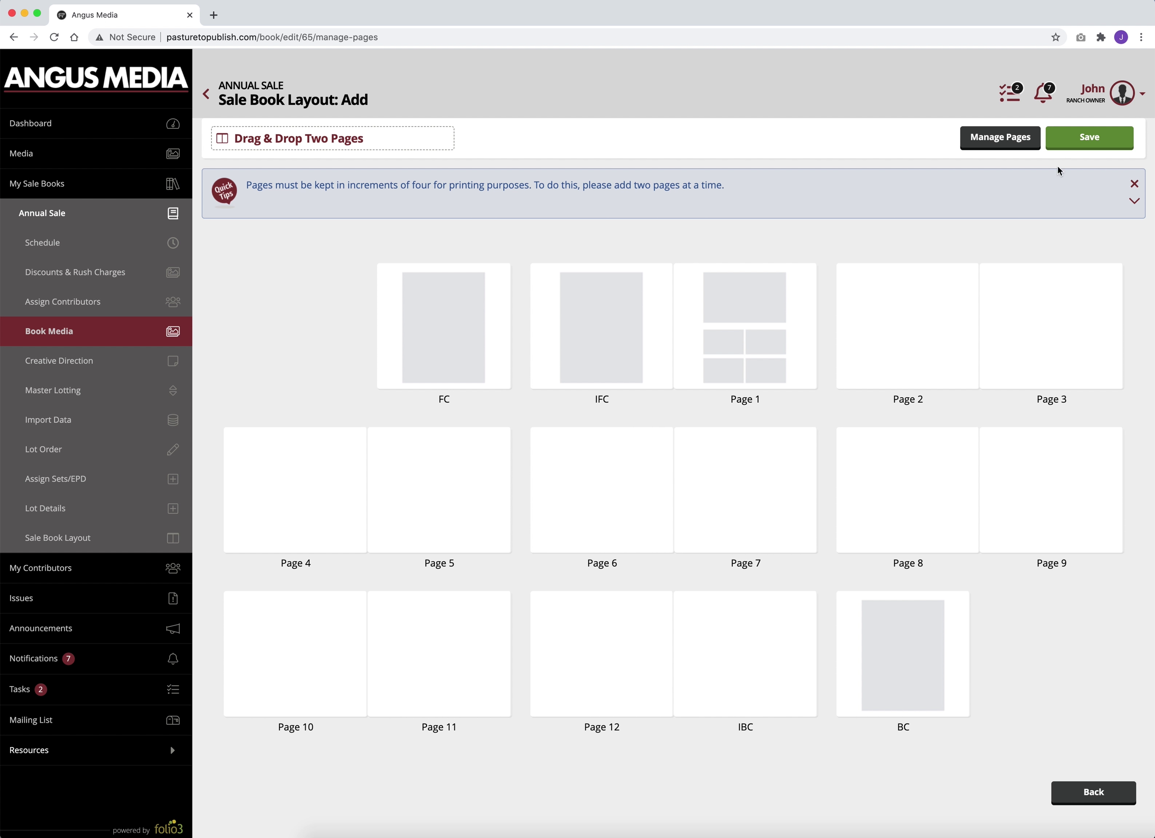
left_click(1081, 140)
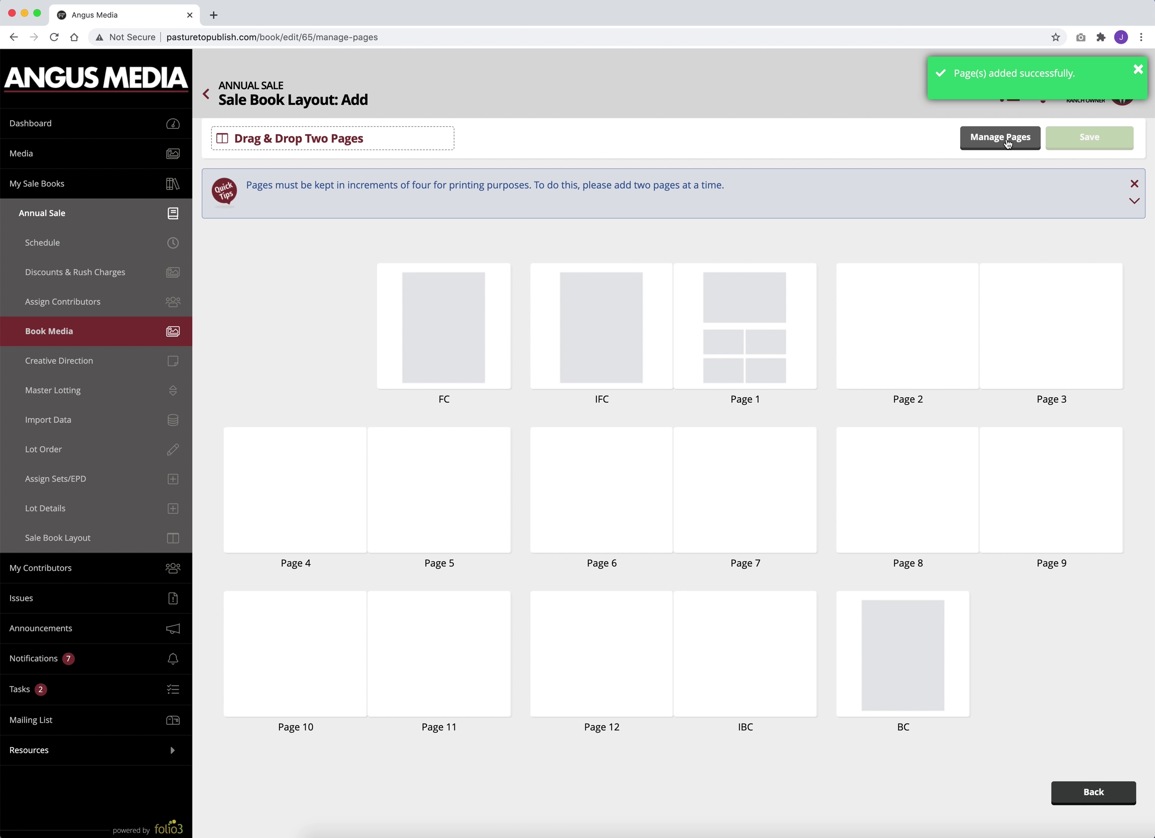
left_click(1006, 143)
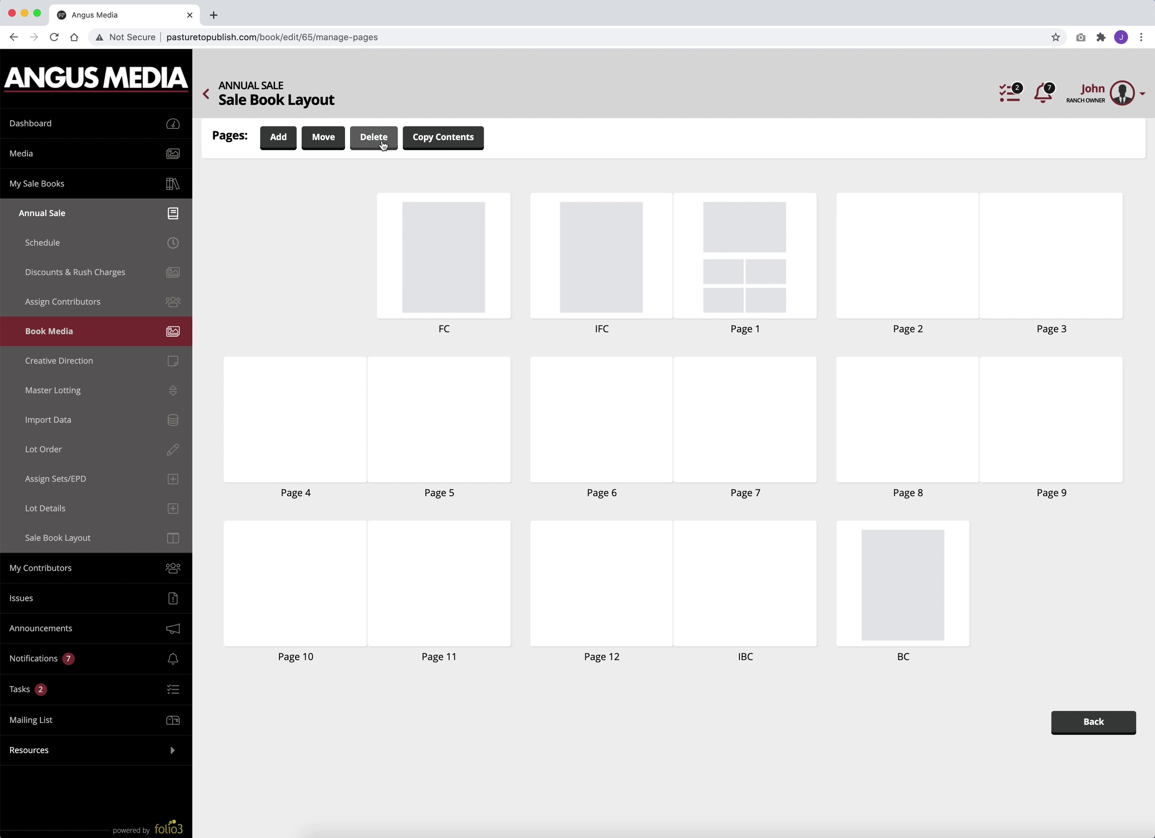
Delete the Page 4/5 and Page 6/7 spreads and confirm the removal
left_click(381, 144)
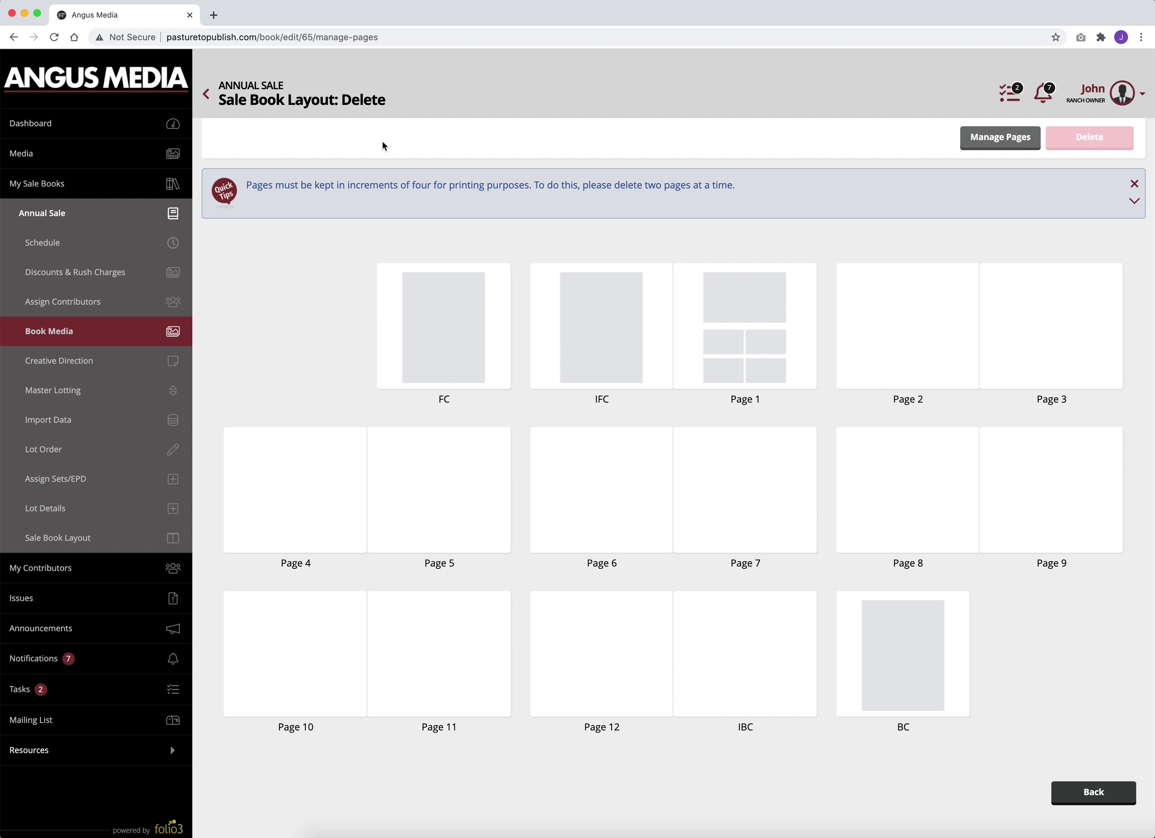
mouse_move(389, 470)
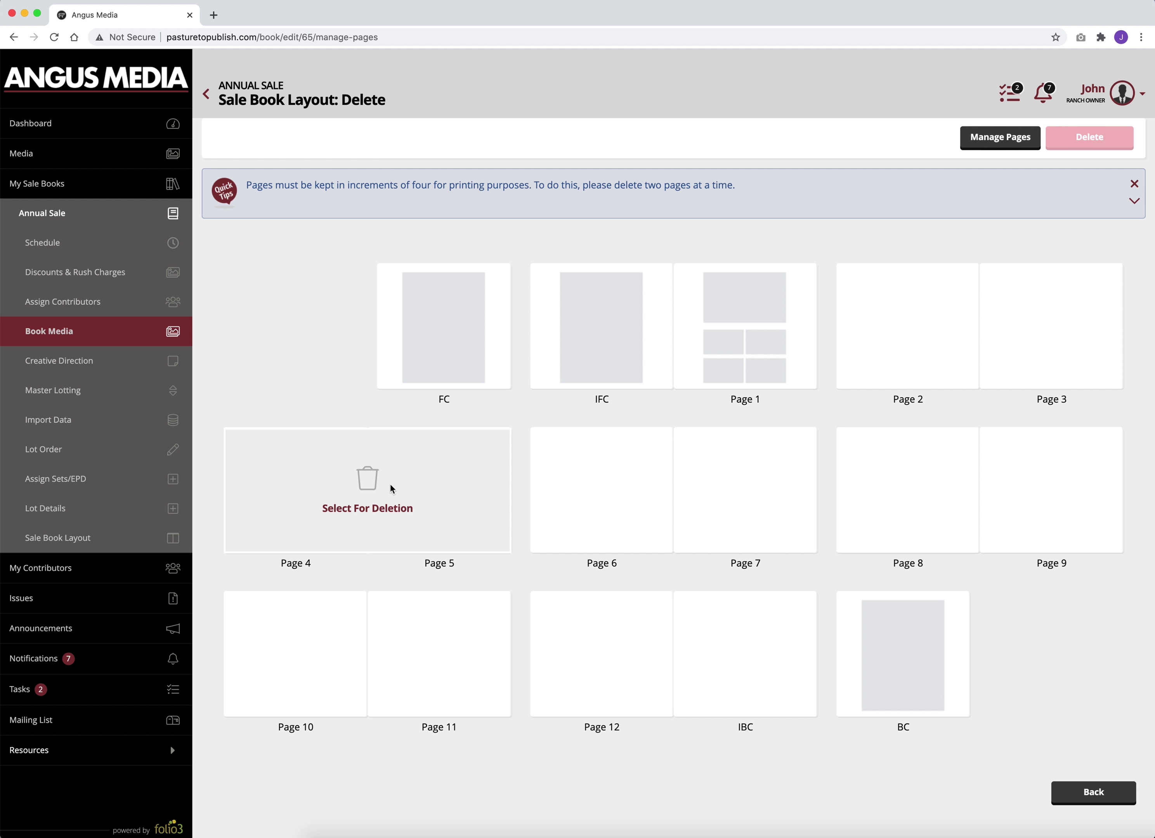
left_click(391, 487)
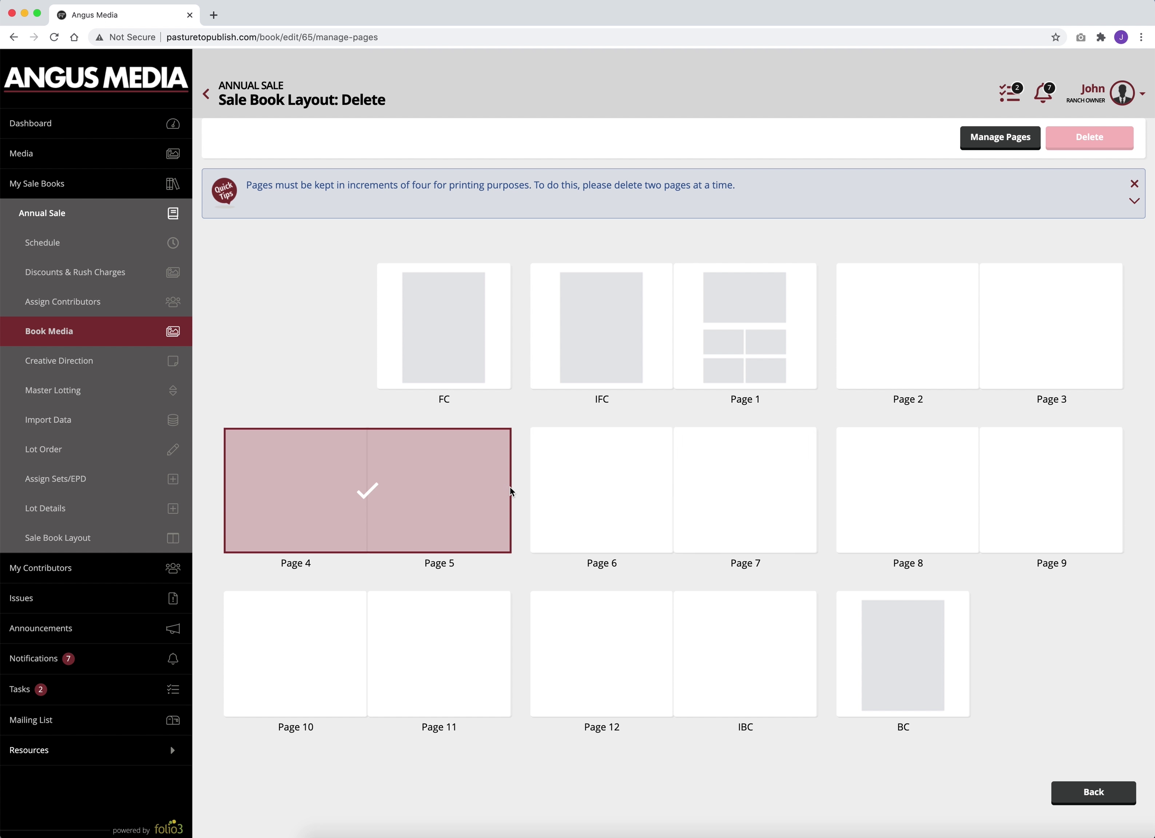
left_click(680, 491)
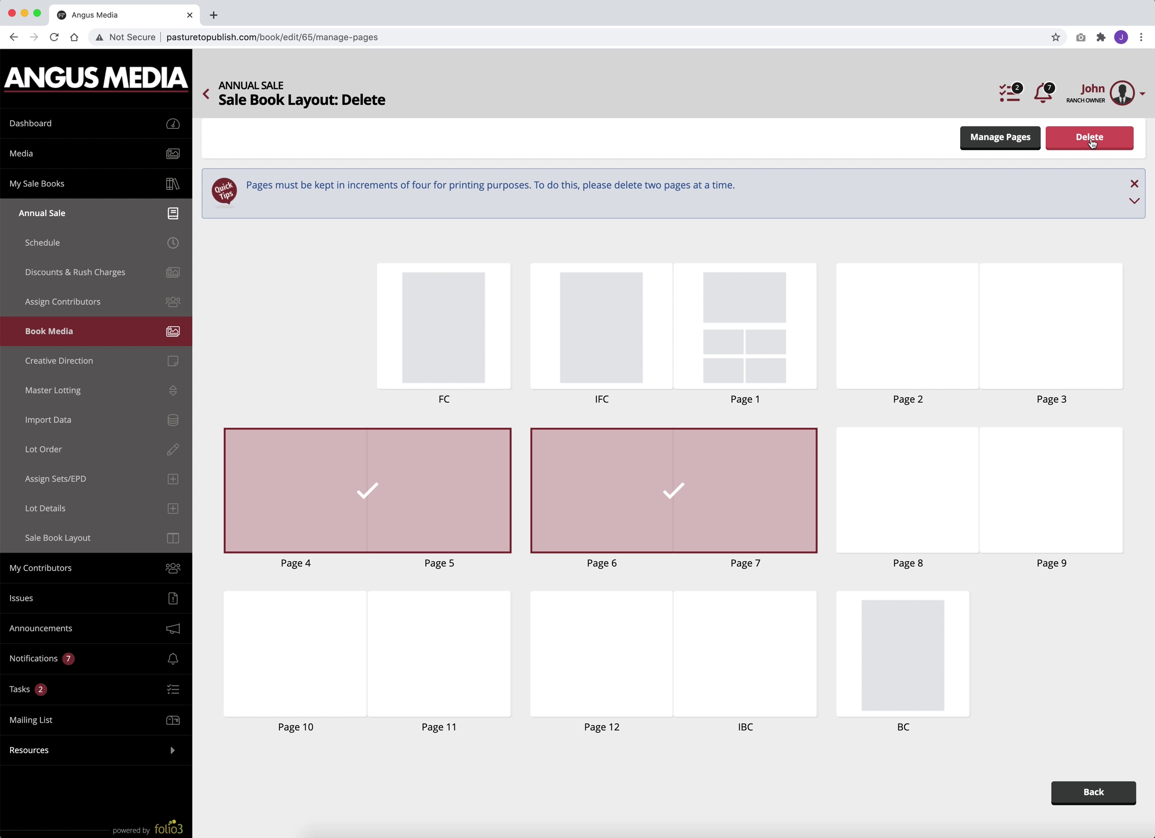
left_click(1092, 140)
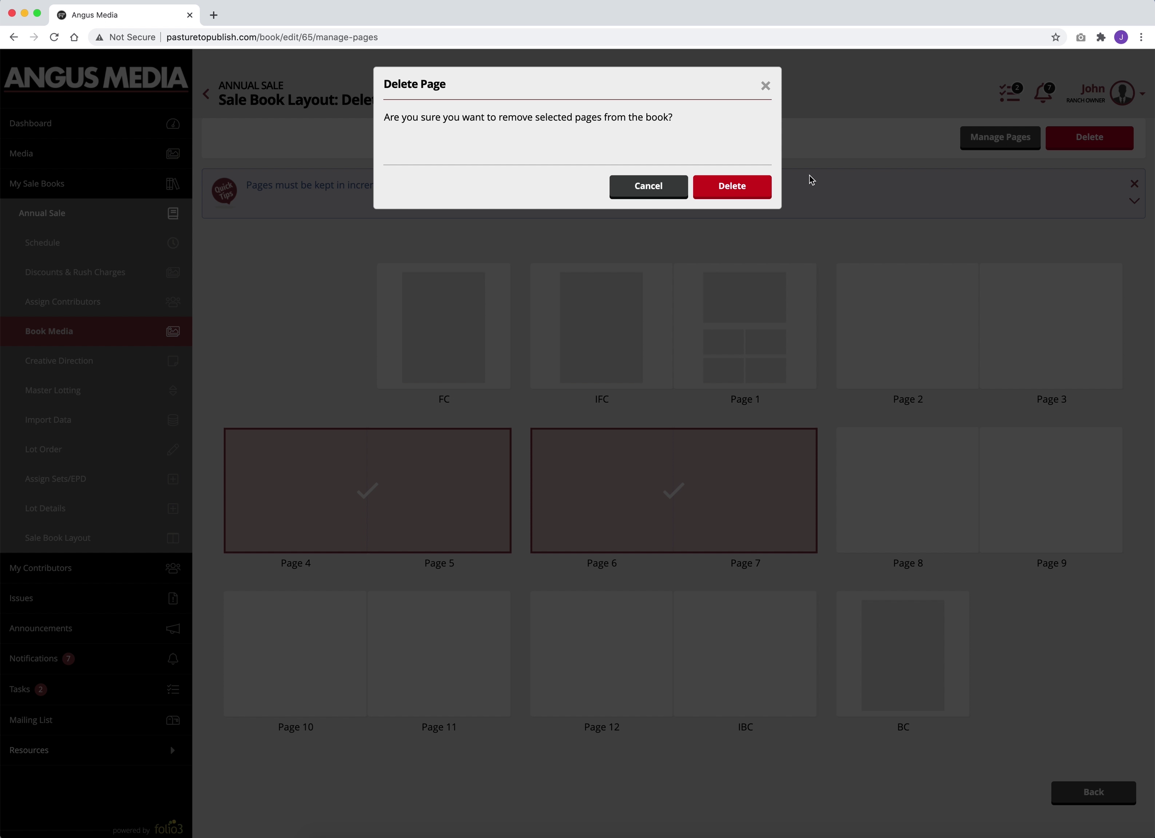
left_click(738, 189)
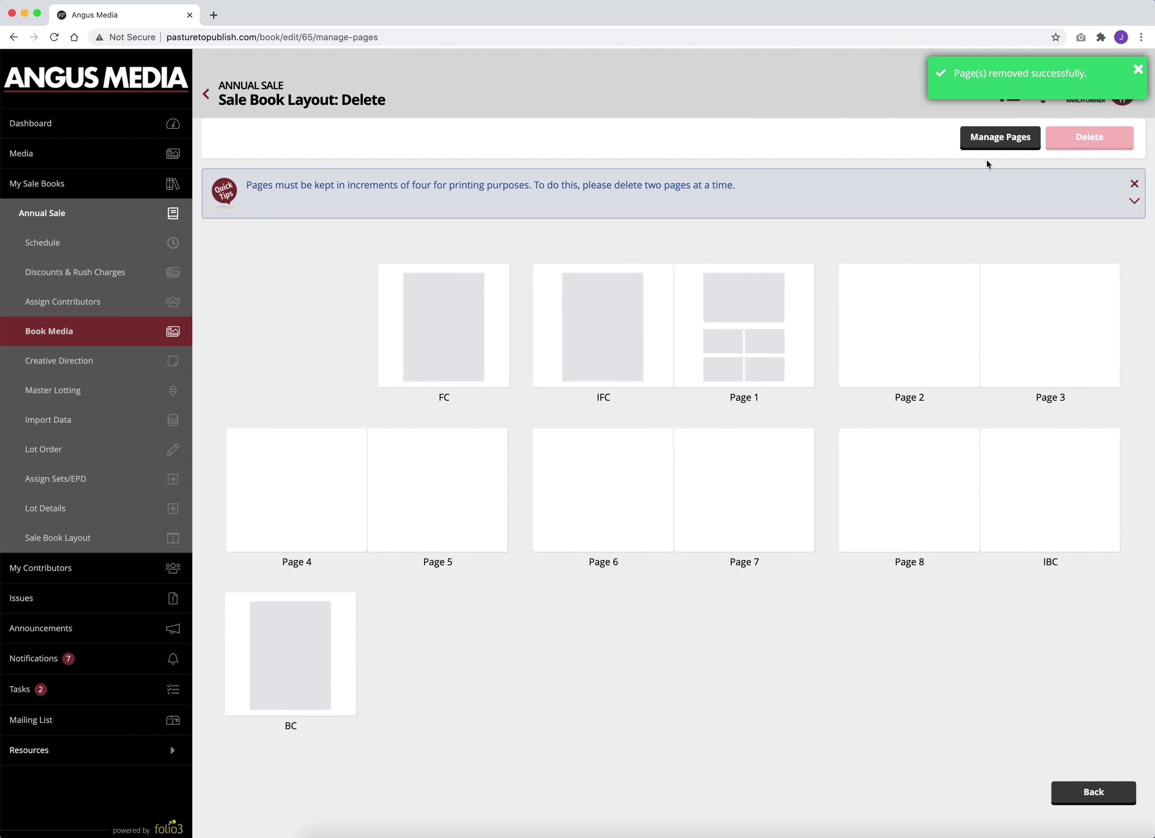
left_click(999, 138)
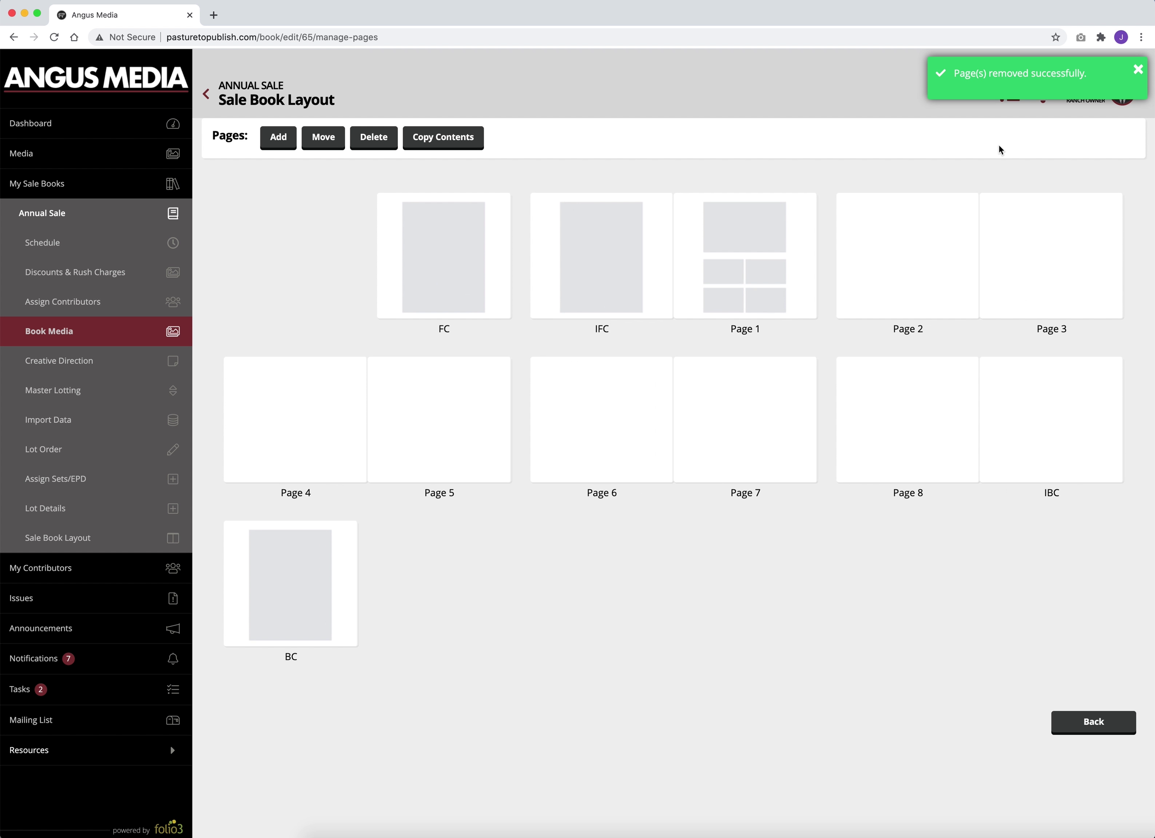
left_click(323, 137)
Keep the IFC/Page 1 spread in first position and save the page order
left_click_drag(627, 325, 529, 474)
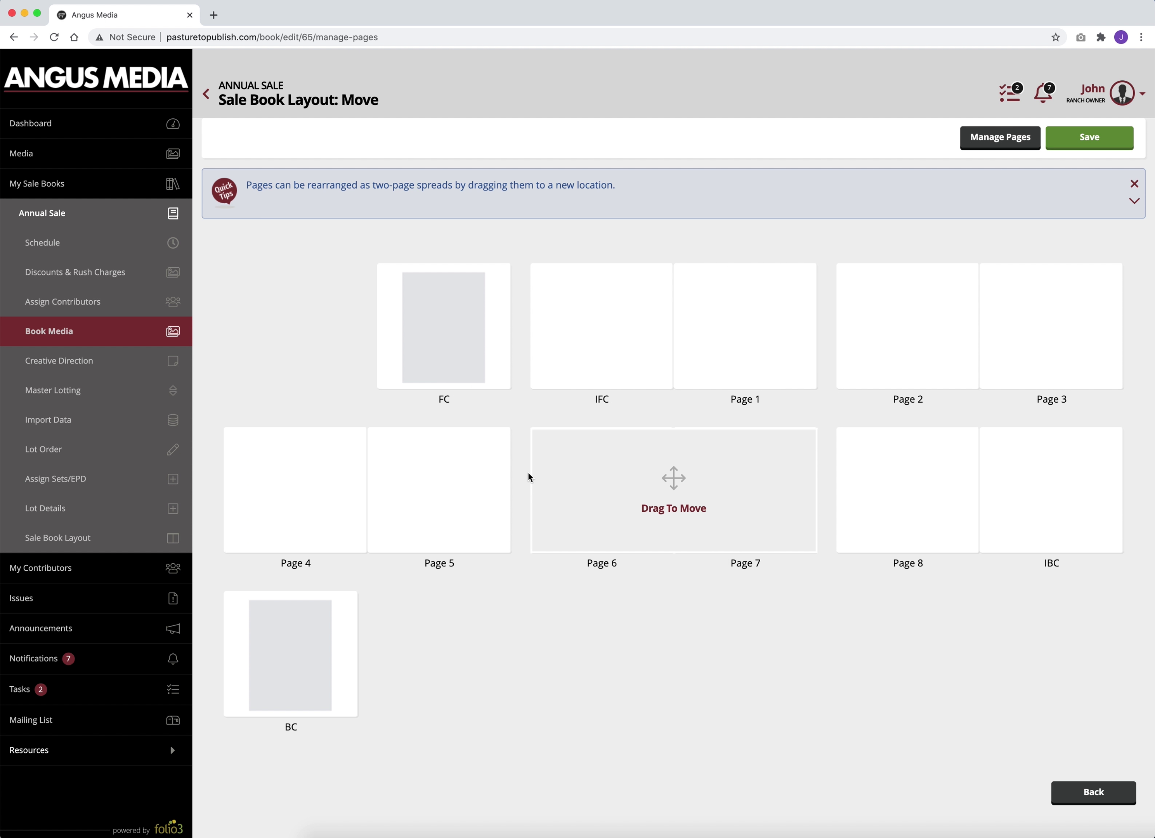
left_click_drag(637, 504, 621, 359)
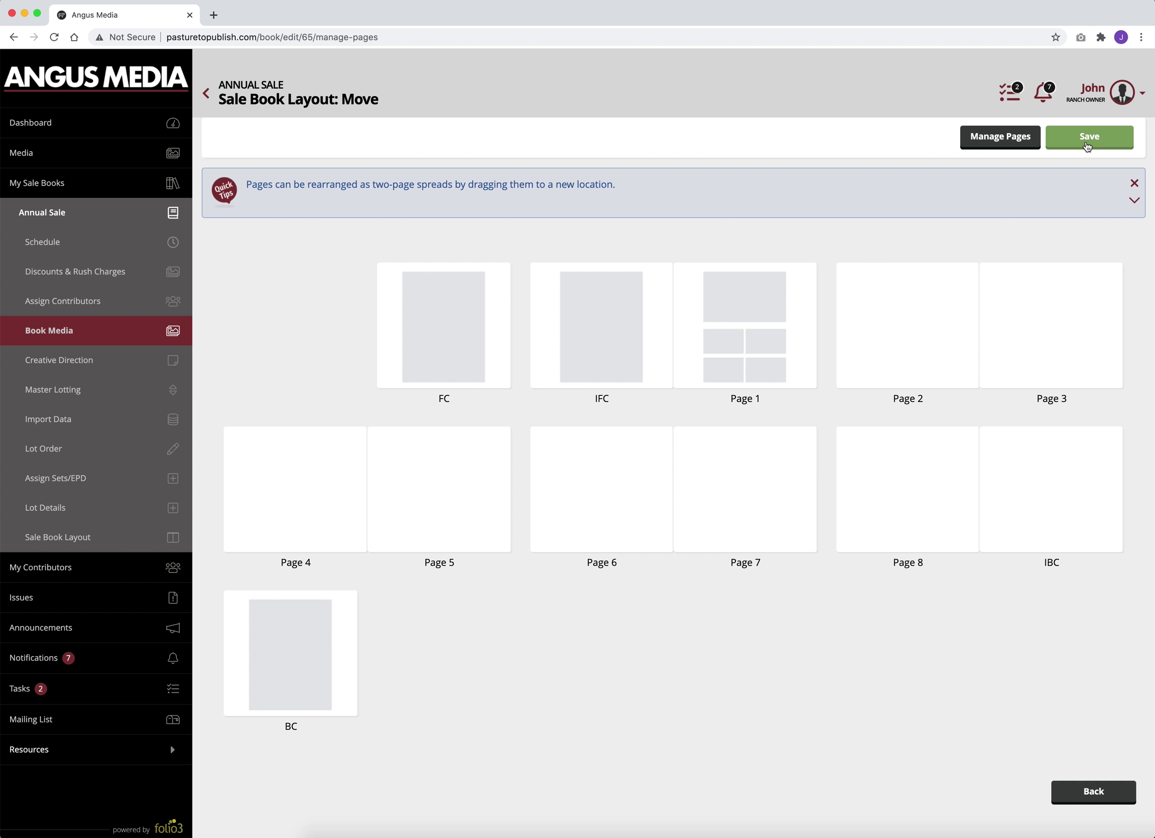
left_click(1076, 139)
left_click(1001, 138)
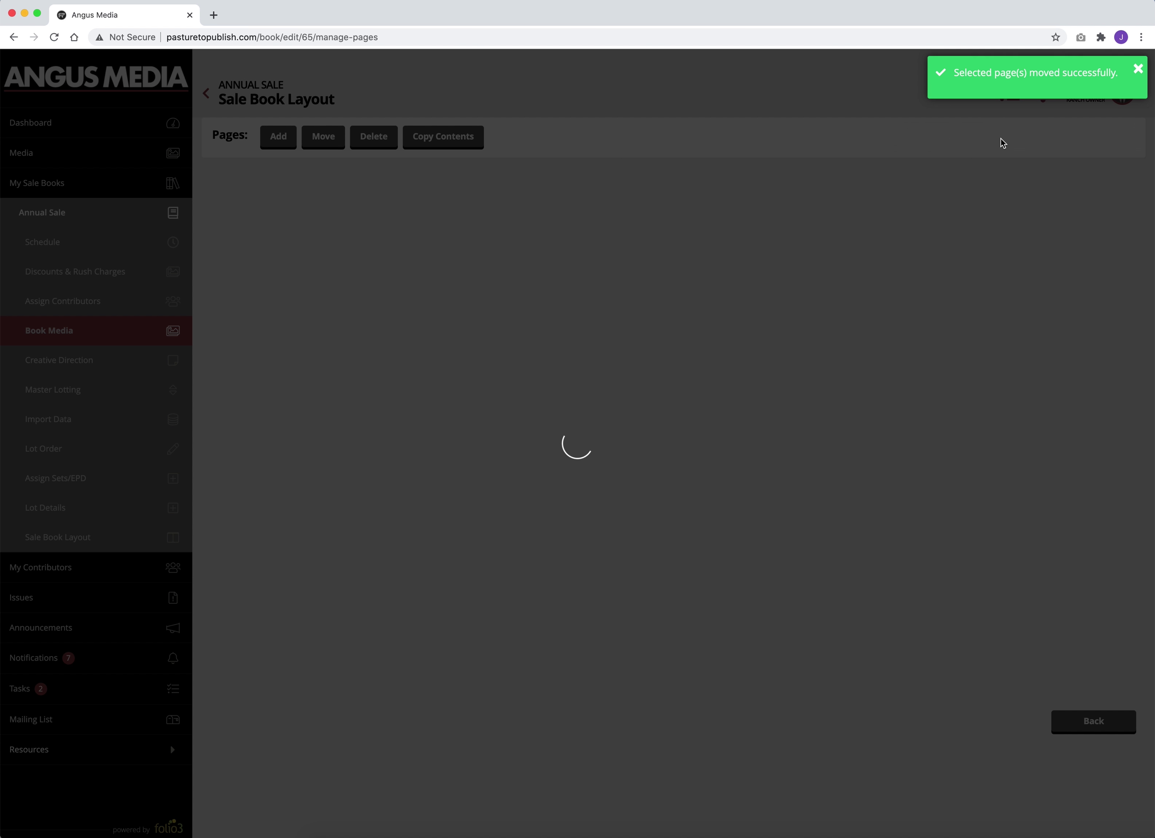
Copy Page 1's contents onto Page 7, replacing Page 7's existing content
left_click(454, 138)
left_click_drag(724, 329, 743, 495)
left_click(735, 190)
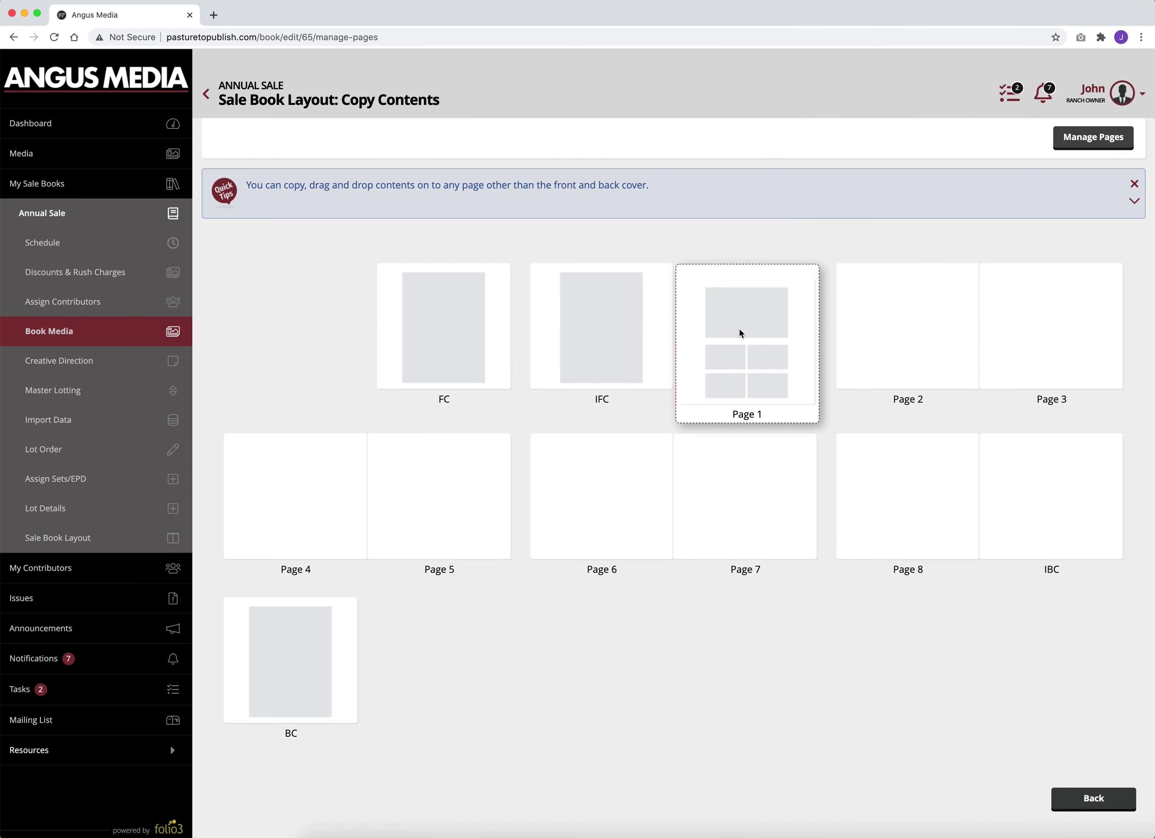
mouse_move(743, 330)
left_mouse_down()
mouse_move(773, 350)
mouse_move(745, 320)
left_mouse_up()
left_click(735, 197)
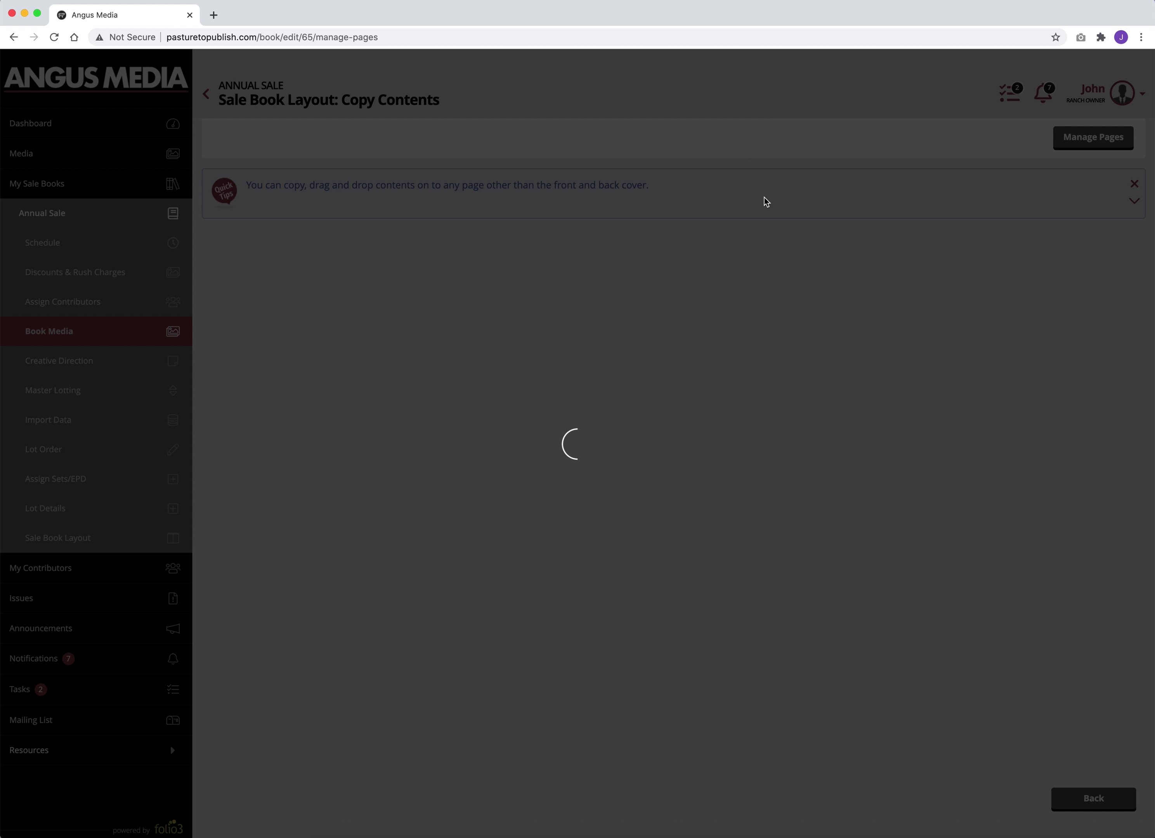
left_click(1081, 144)
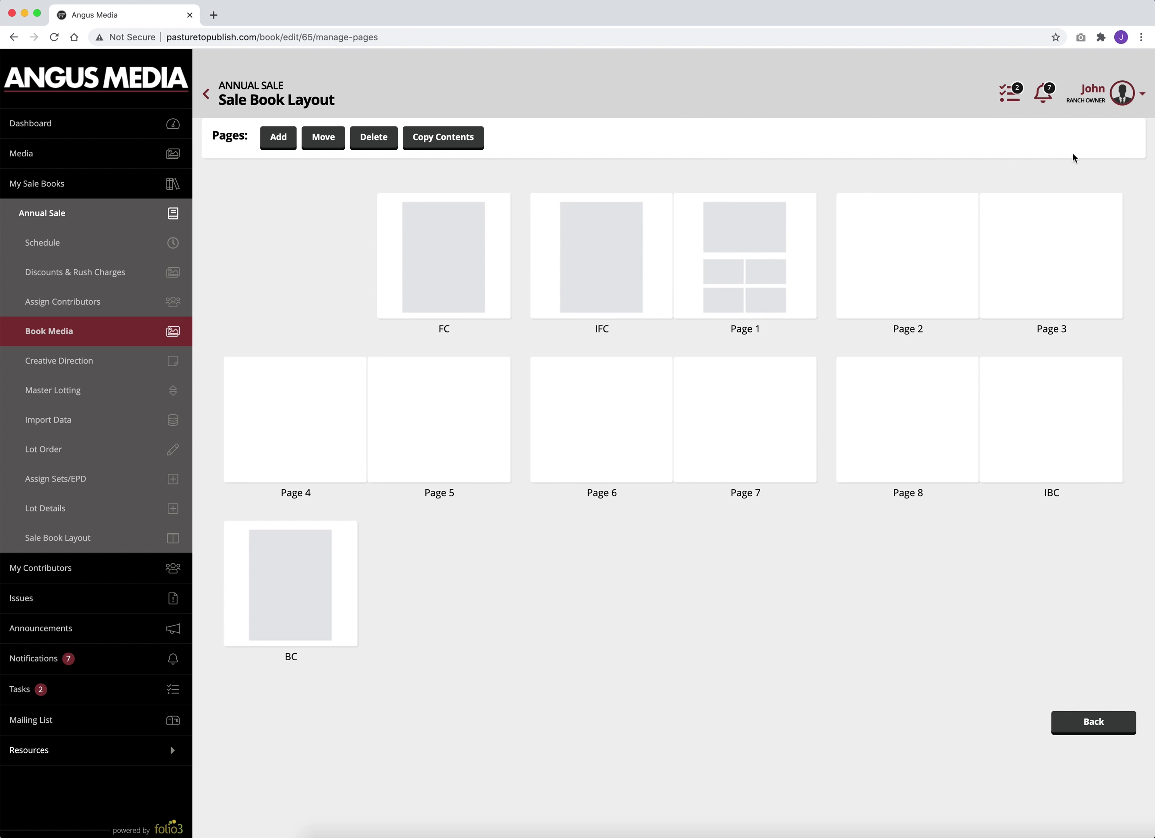
left_click(1103, 721)
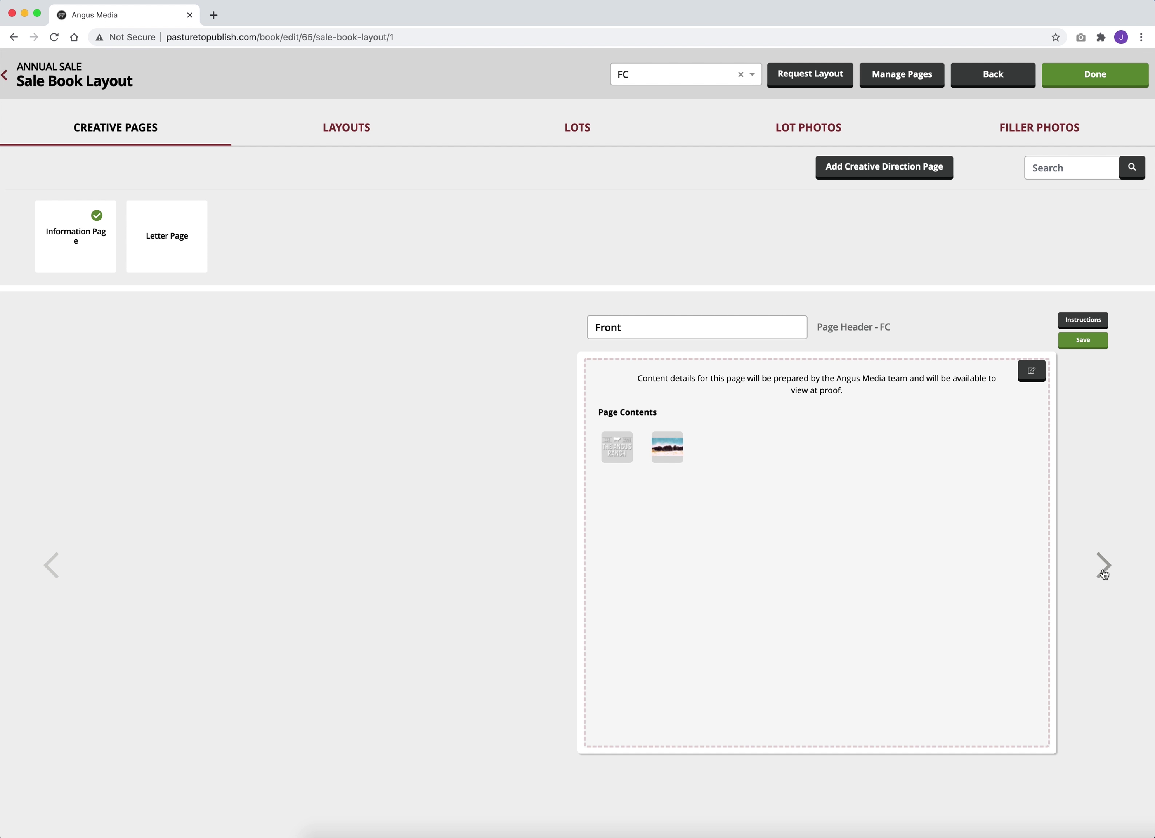
Save artist instructions for Page 1 on the IFC/Page 1 spread, then start the production submission
left_click(1104, 574)
left_click(1076, 319)
left_click(671, 247)
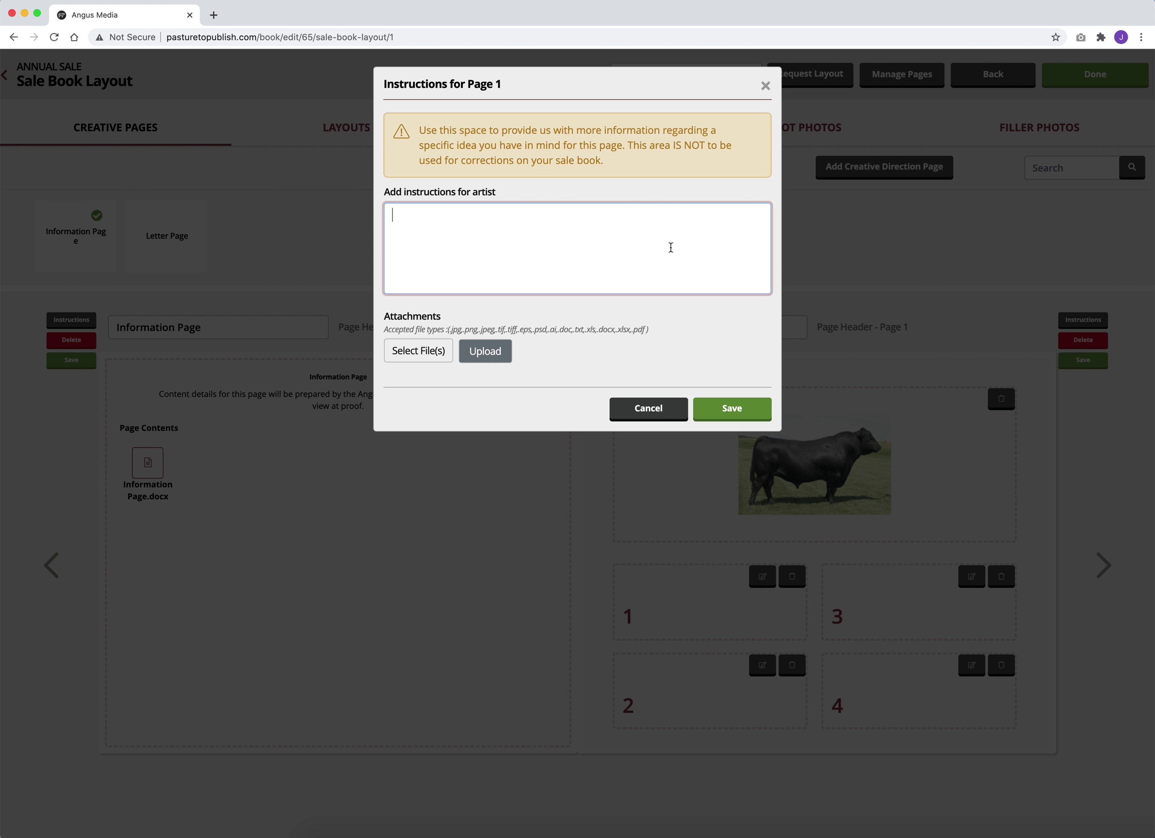
left_click(723, 405)
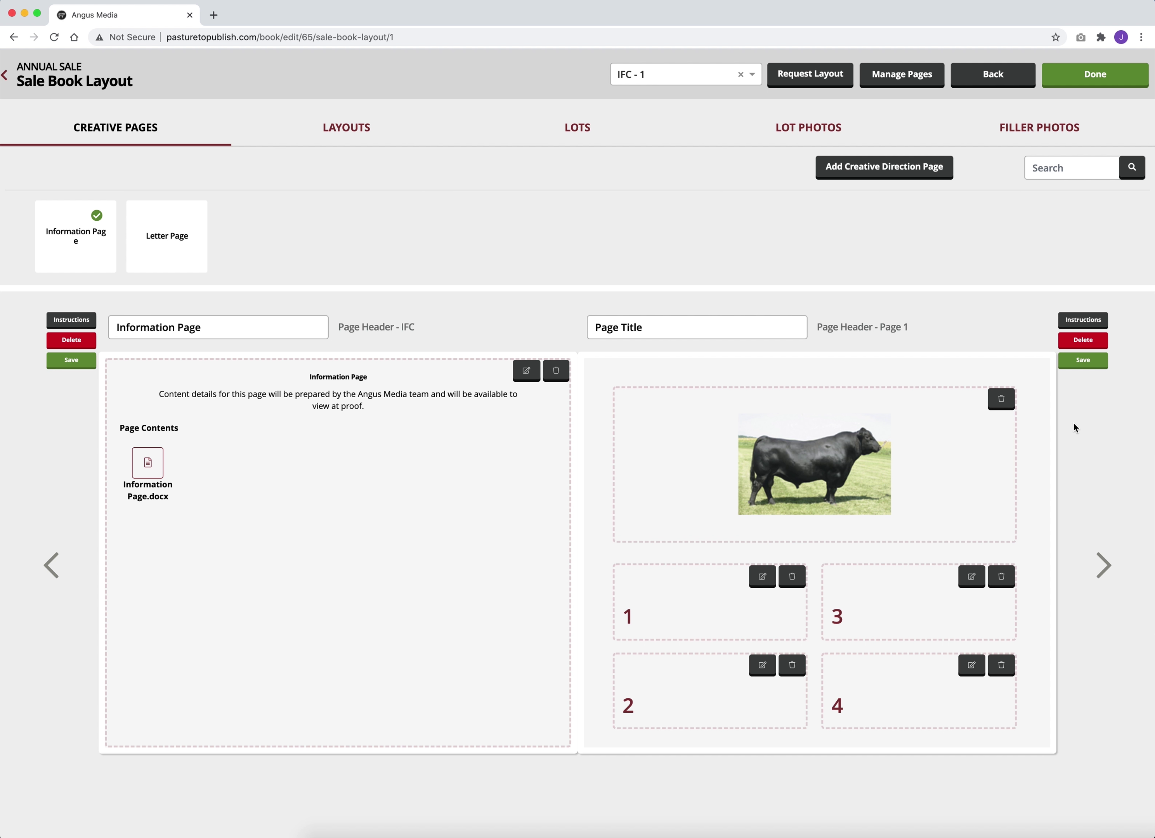
left_click(1100, 78)
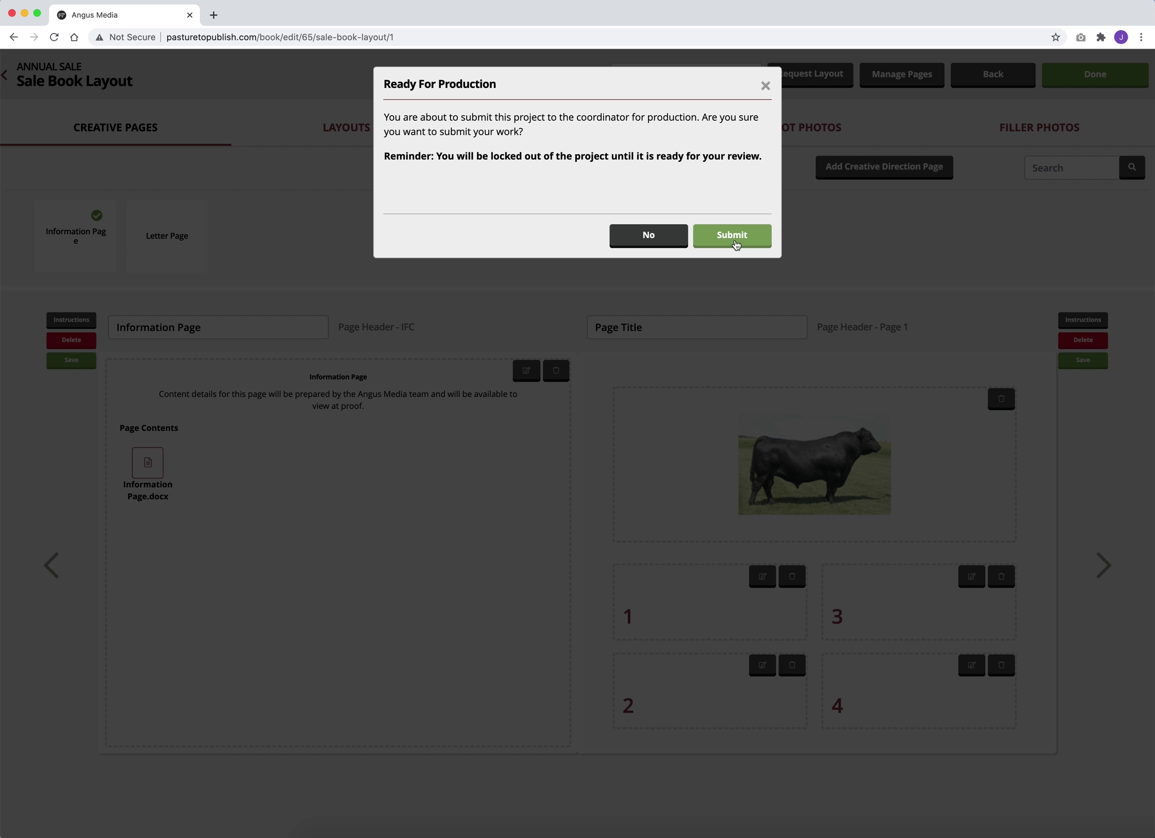
Answer No to Ready For Production and return to the Annual Sale's Lot Details page
left_click(649, 237)
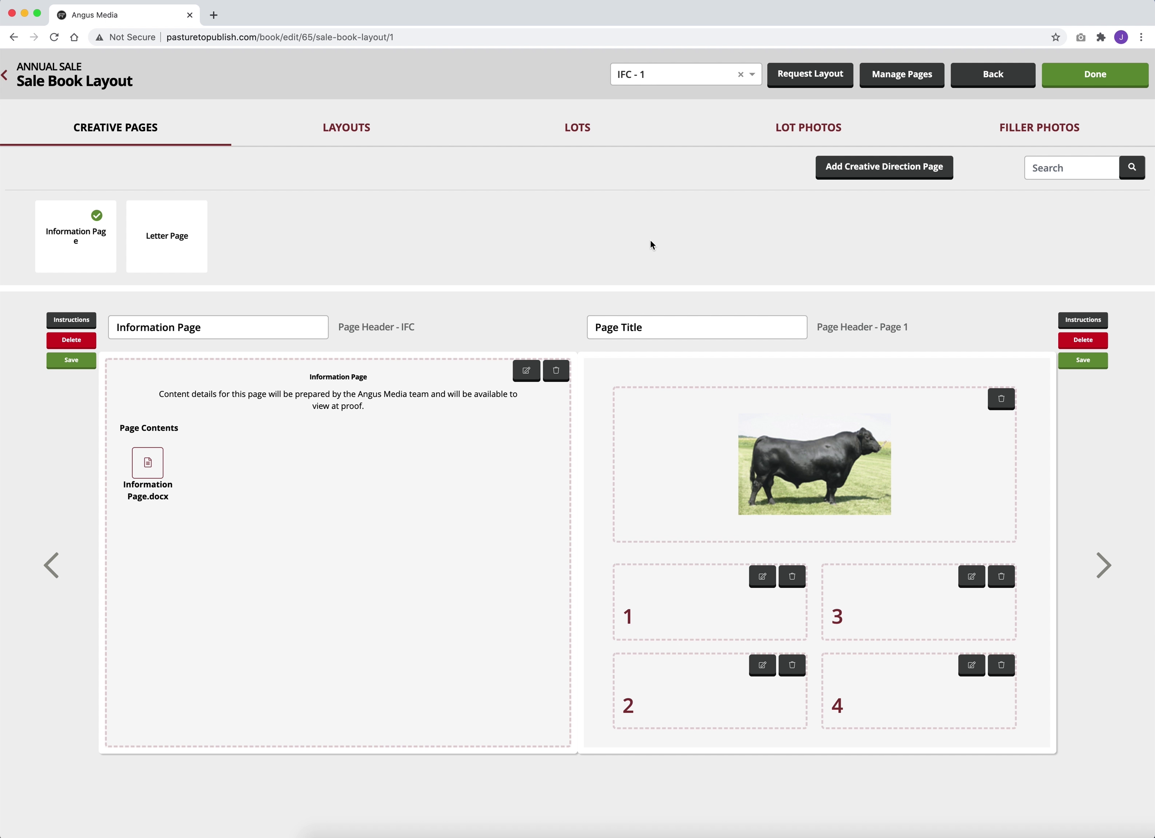
left_click(995, 82)
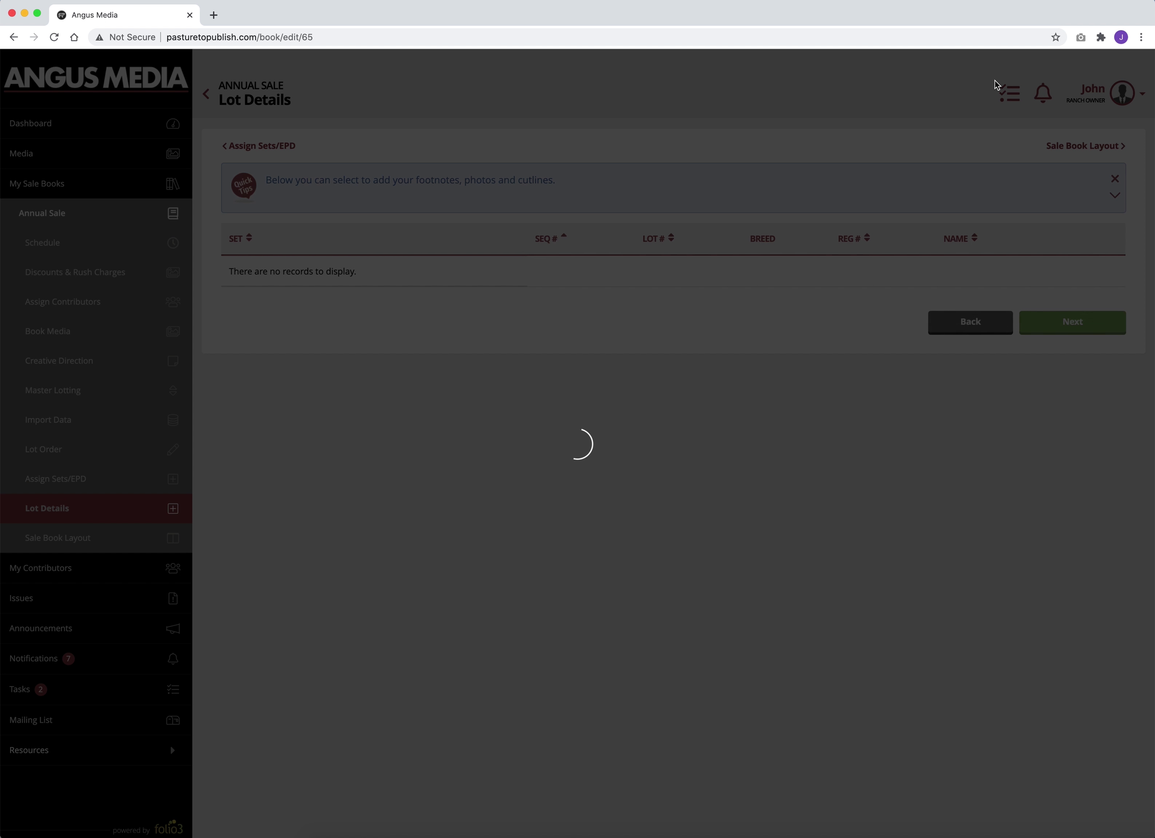